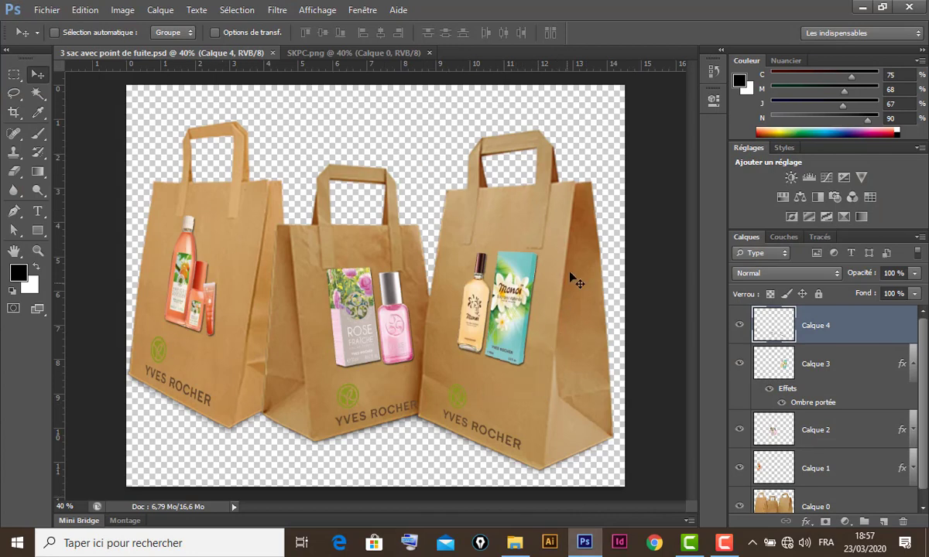
pyautogui.click(277, 10)
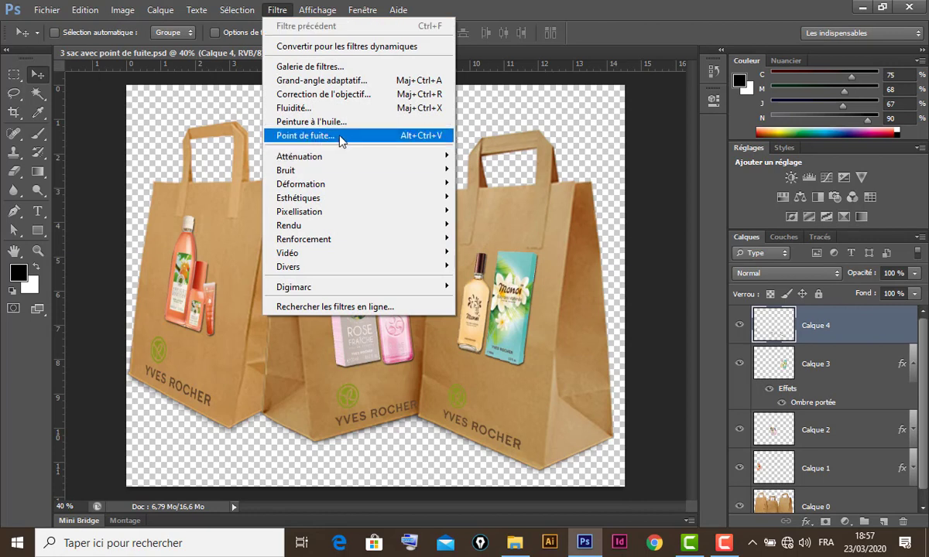
pyautogui.click(495, 160)
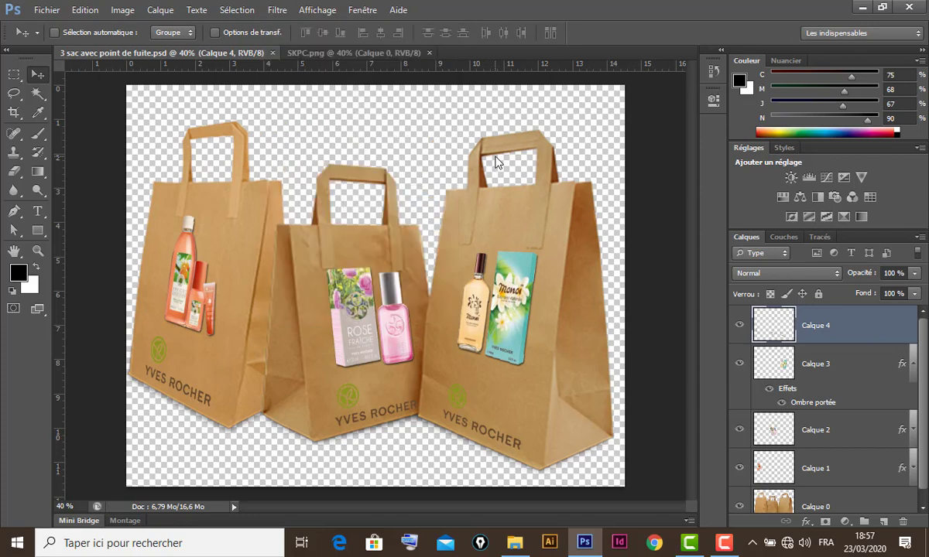
# Bring up SKPC.png, then open the parfum-monoi-eau image and convert its locked background into a regular layer.
pyautogui.click(363, 59)
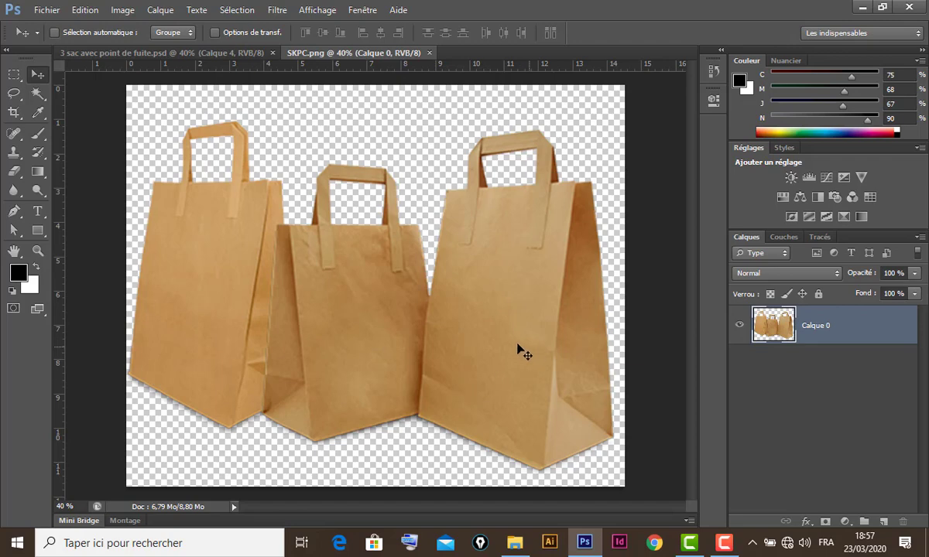
pyautogui.click(47, 10)
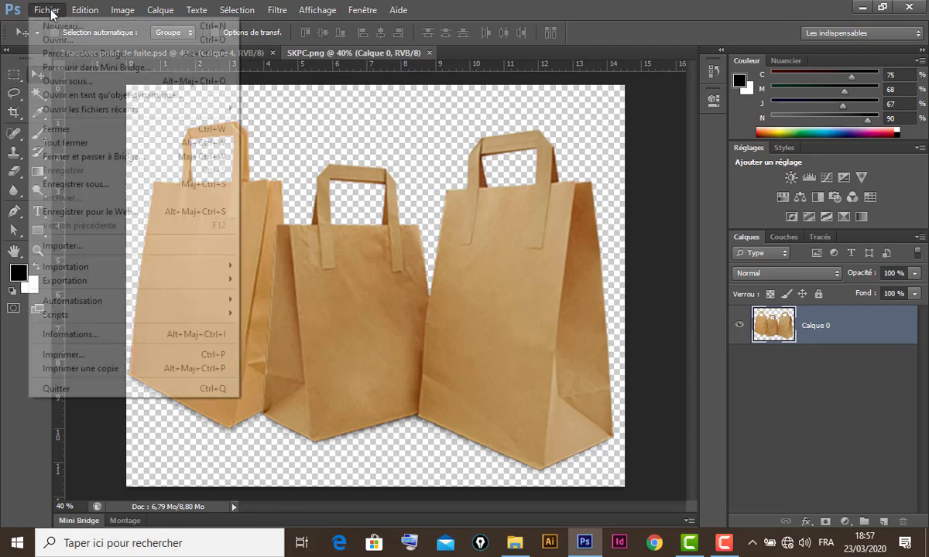
pyautogui.click(71, 41)
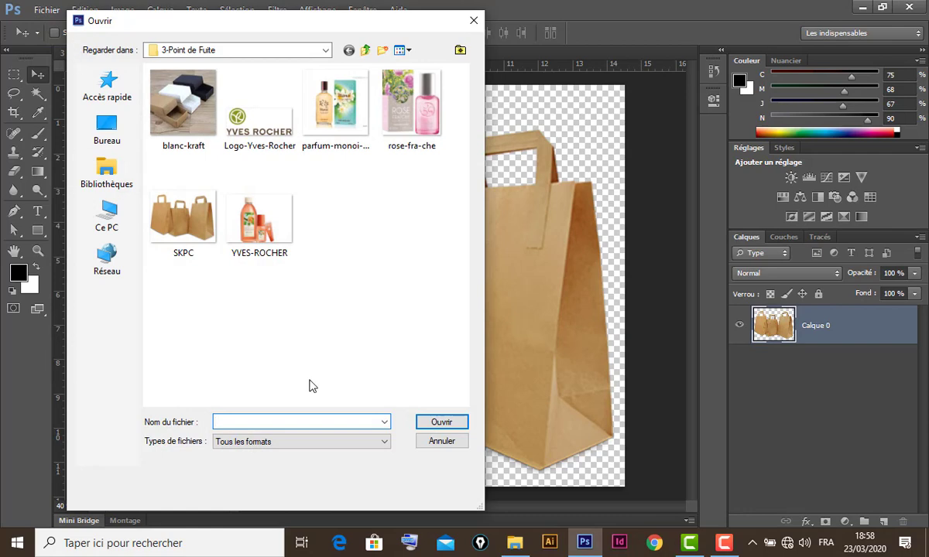
pyautogui.click(345, 137)
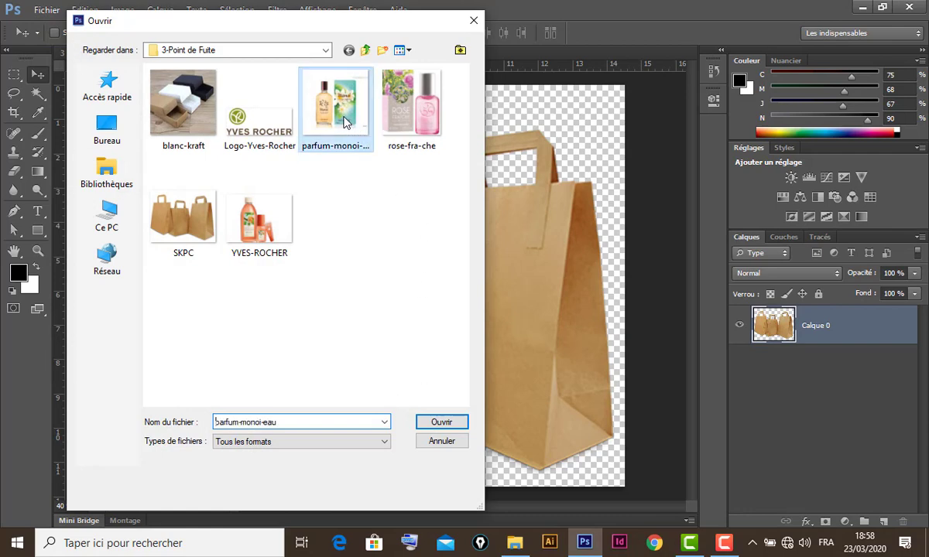
pyautogui.click(436, 423)
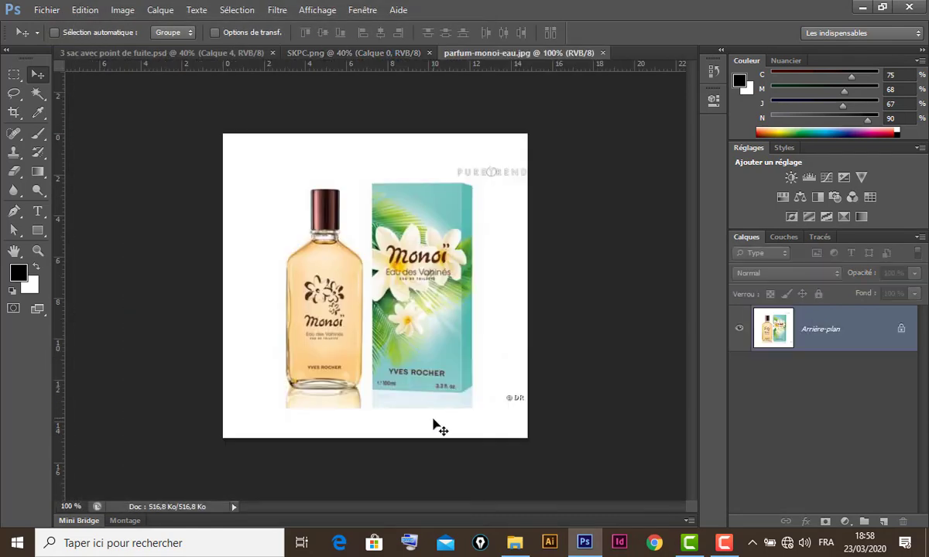
pyautogui.doubleClick(815, 317)
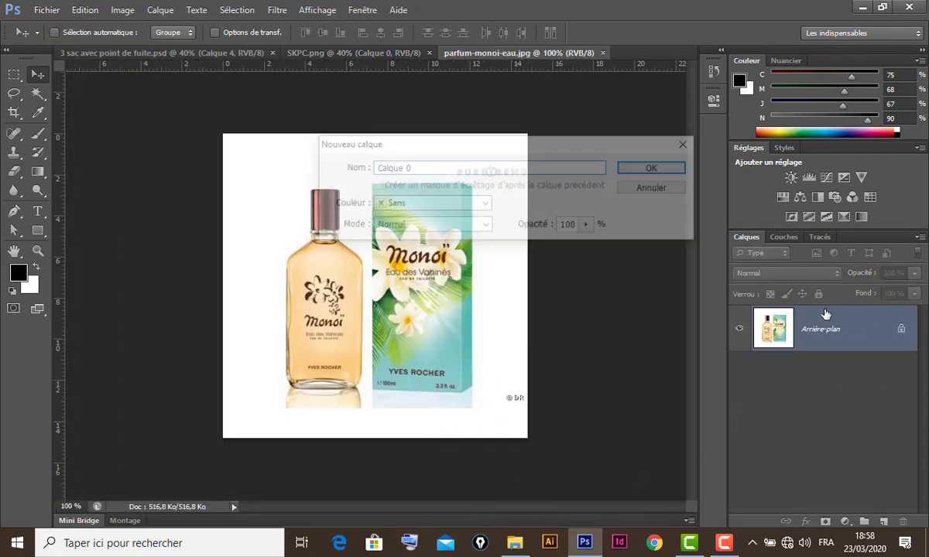
pyautogui.click(657, 172)
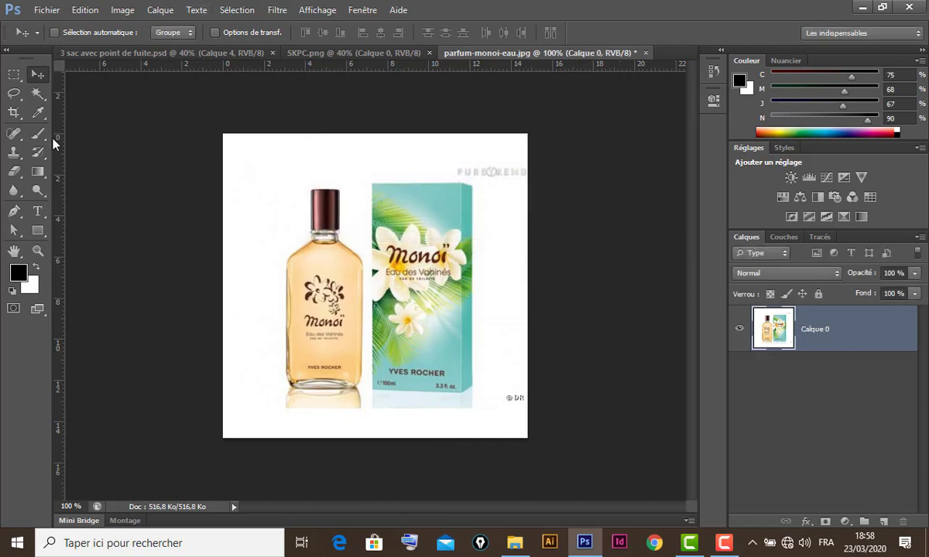
pyautogui.click(38, 94)
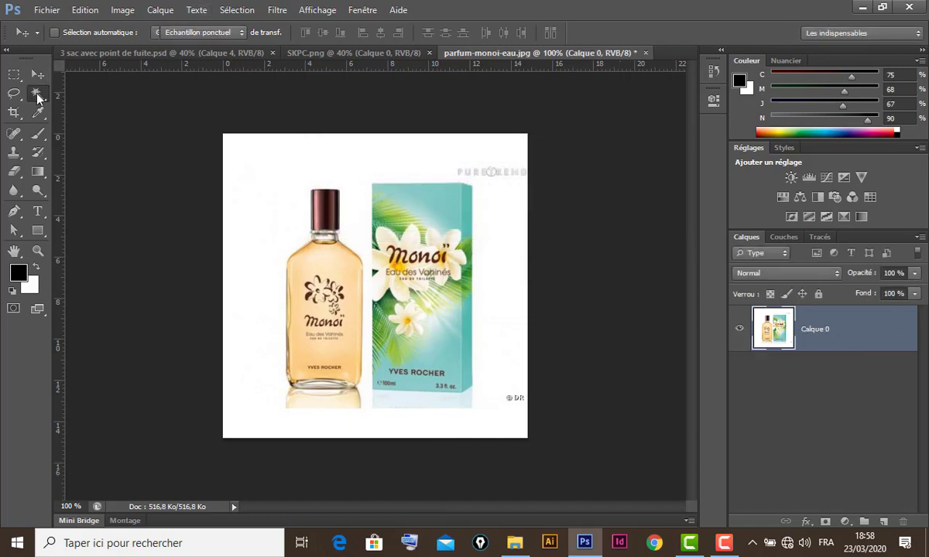
pyautogui.click(387, 169)
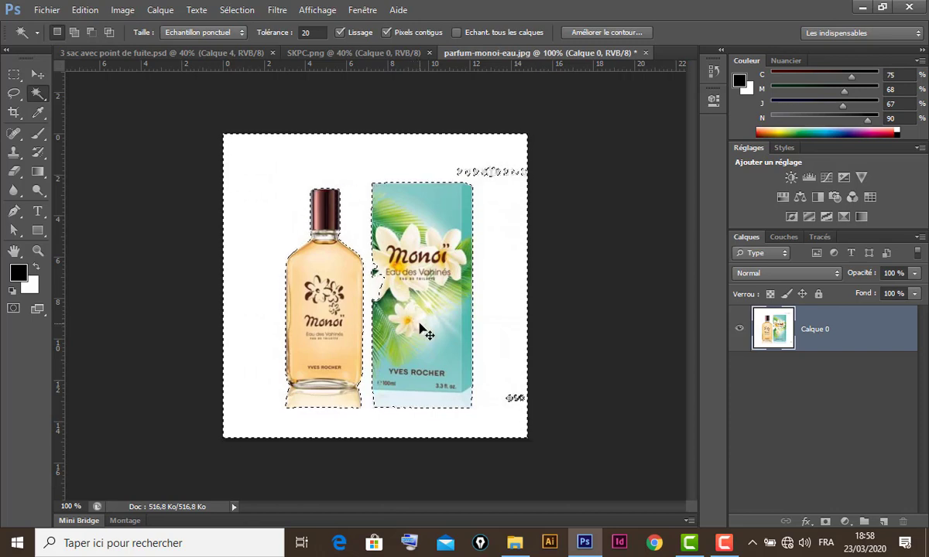
pyautogui.hotkey('ctrl', 'd')
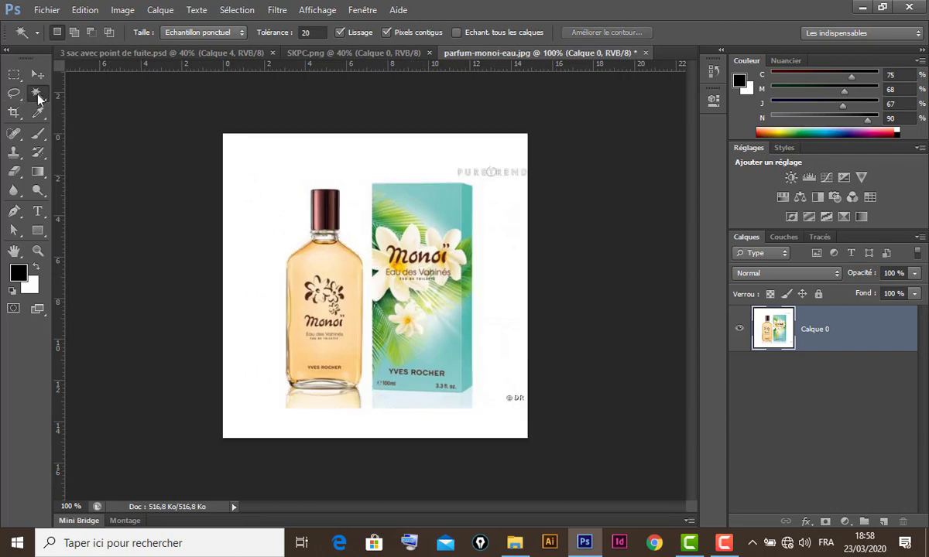
# Select the perfume bottle and the Monoï box with the Quick Selection tool, excluding the white gap between them.
pyautogui.rightClick(37, 95)
pyautogui.click(106, 87)
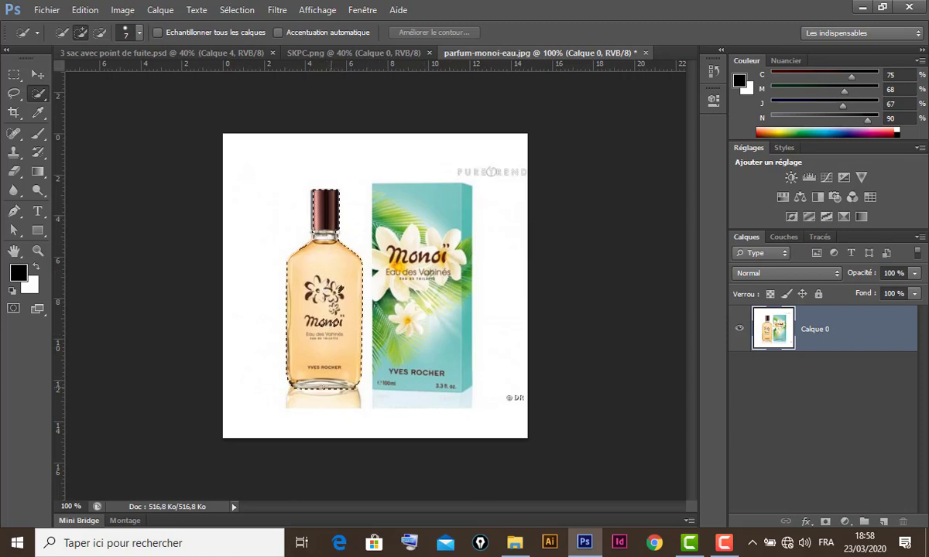
pyautogui.moveTo(321, 386); pyautogui.dragTo(316, 346)
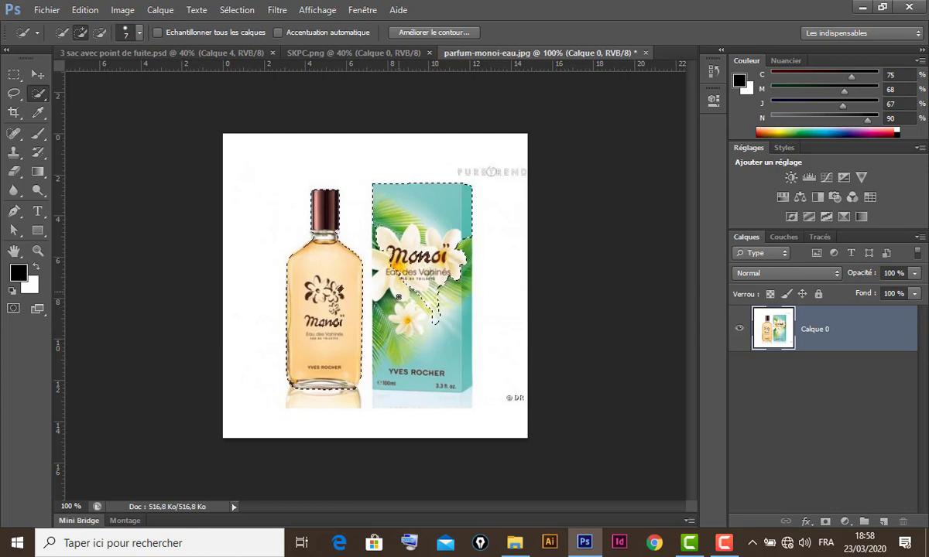
pyautogui.moveTo(398, 297)
pyautogui.mouseDown()
pyautogui.moveTo(410, 333)
pyautogui.moveTo(400, 268)
pyautogui.mouseUp()
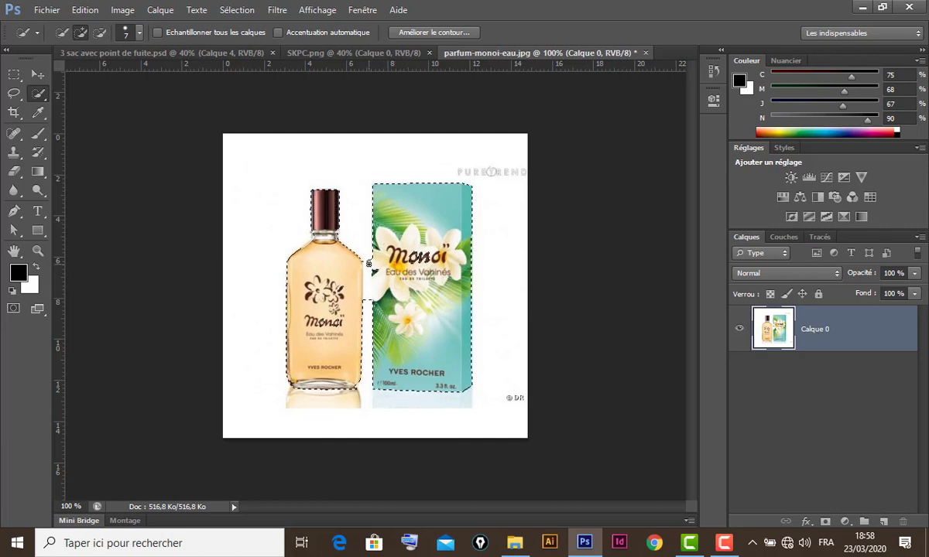
pyautogui.press('alt')
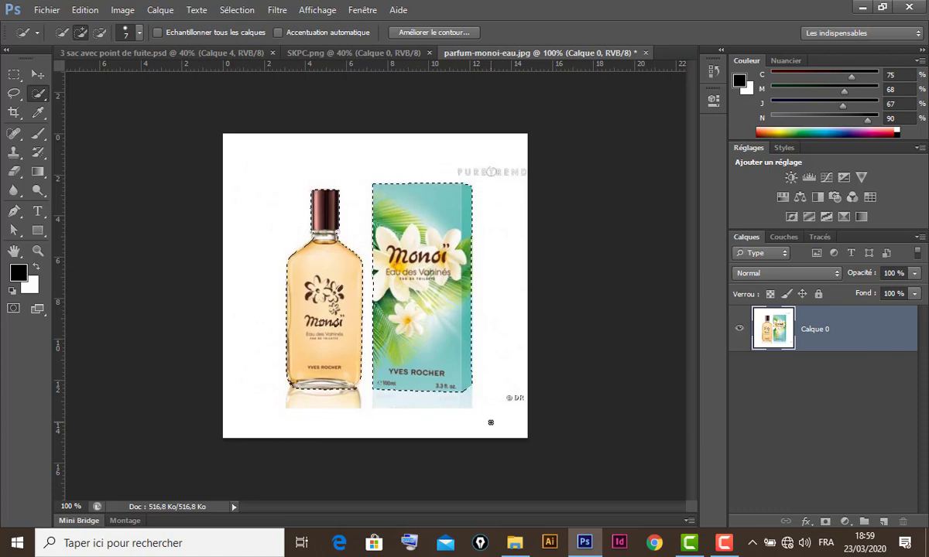
# Invert the selection, delete the white background around the bottle and box, and deselect.
pyautogui.hotkey('ctrl', 'shift', 'i')
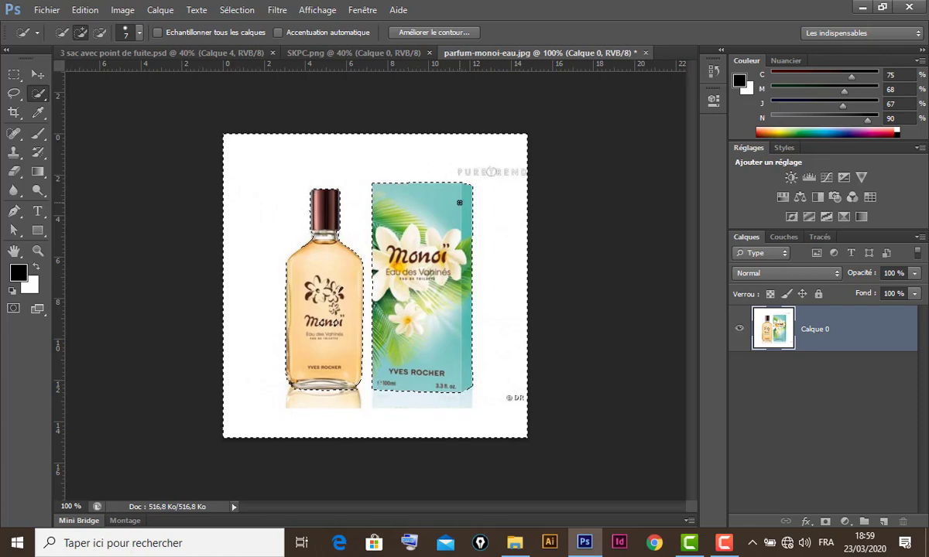
pyautogui.press('Delete')
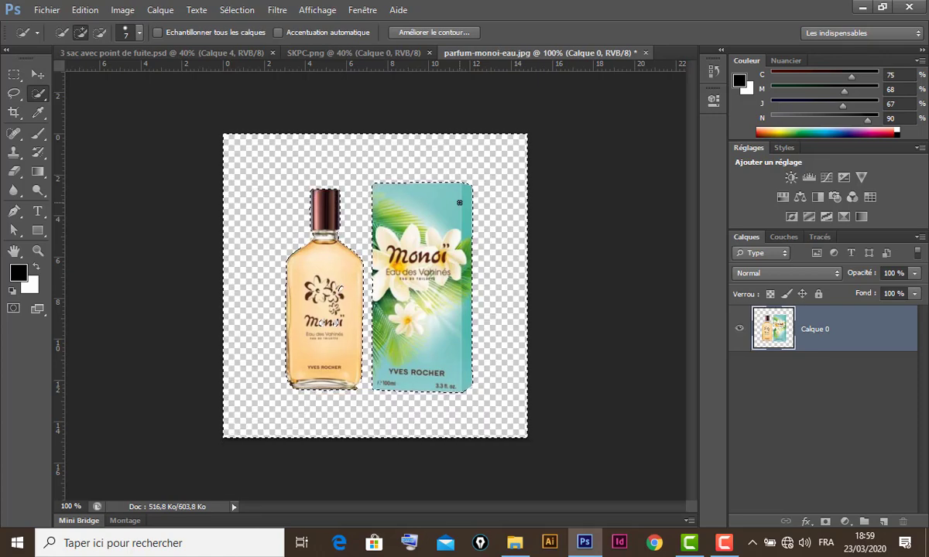
pyautogui.hotkey('ctrl', 'd')
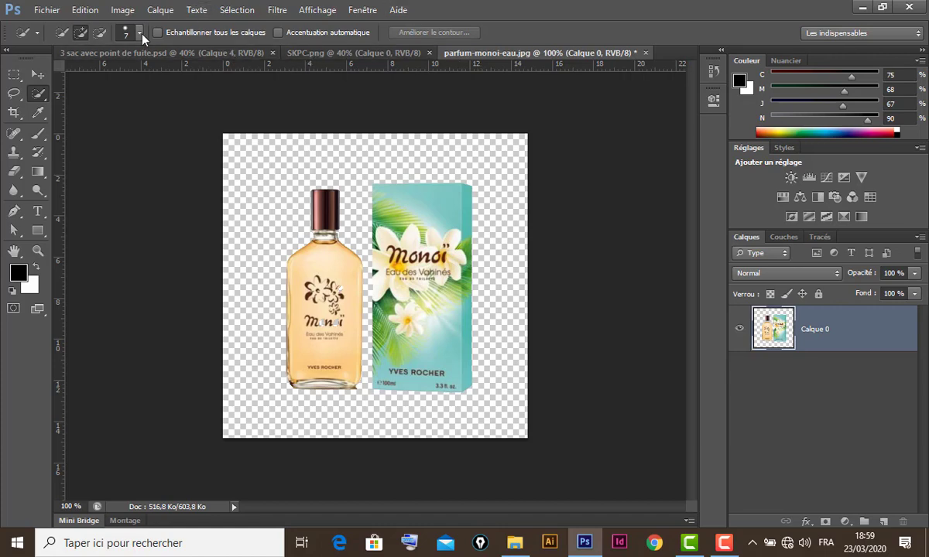
# Open the rose-fra-che image and switch to the Magic Wand tool.
pyautogui.click(48, 10)
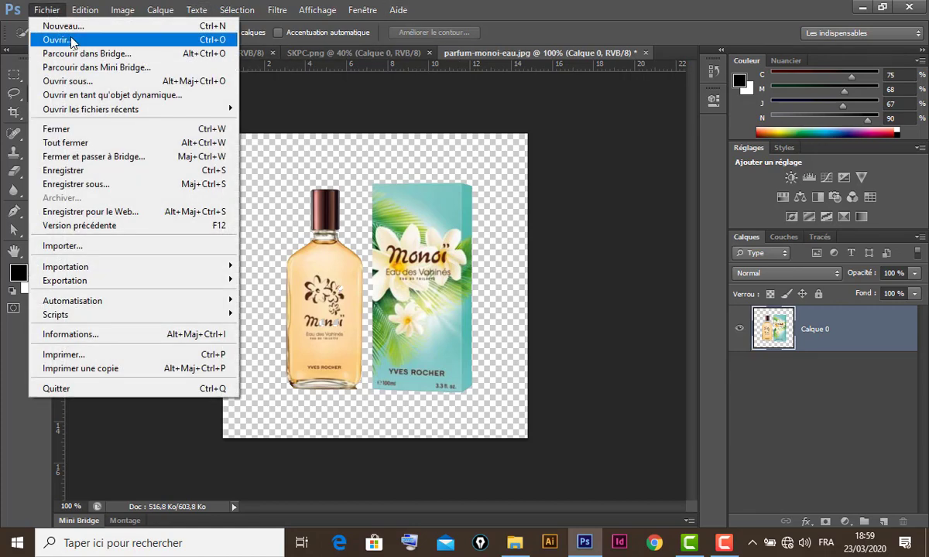
pyautogui.click(62, 36)
pyautogui.click(378, 95)
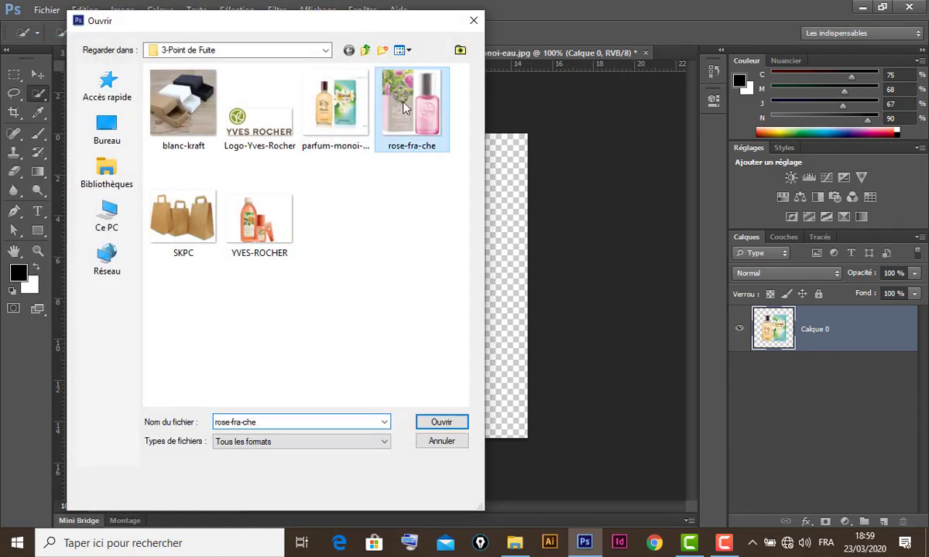
pyautogui.click(441, 427)
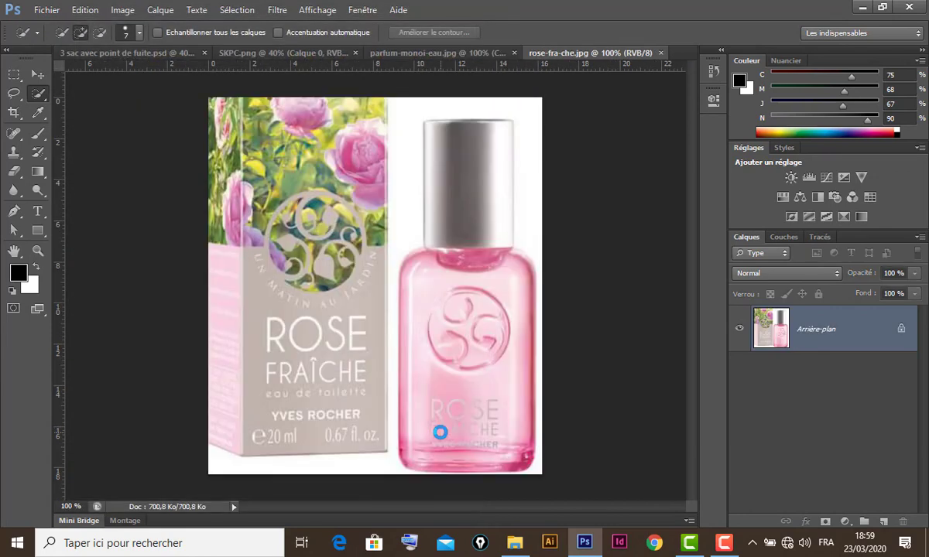
pyautogui.click(37, 93)
pyautogui.click(108, 101)
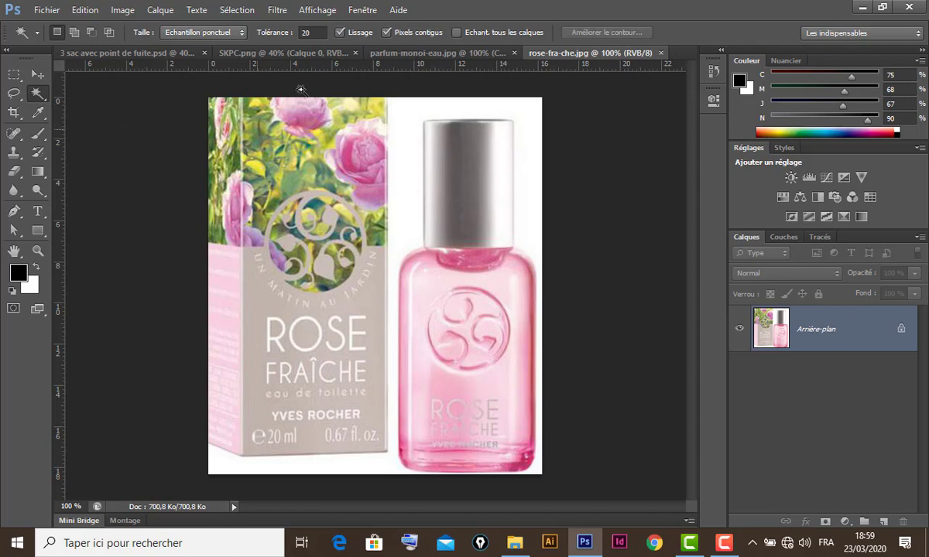
pyautogui.click(321, 32)
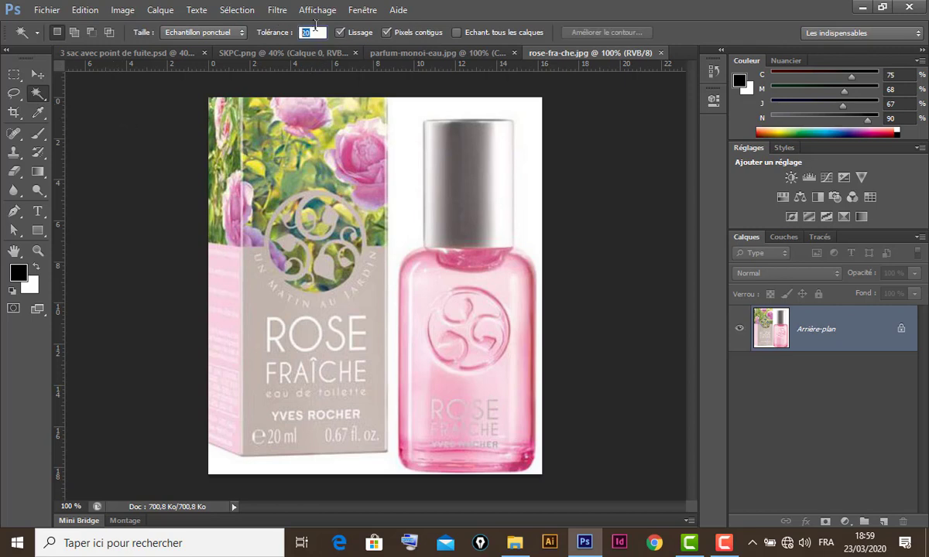
pyautogui.write('32')
pyautogui.click(404, 199)
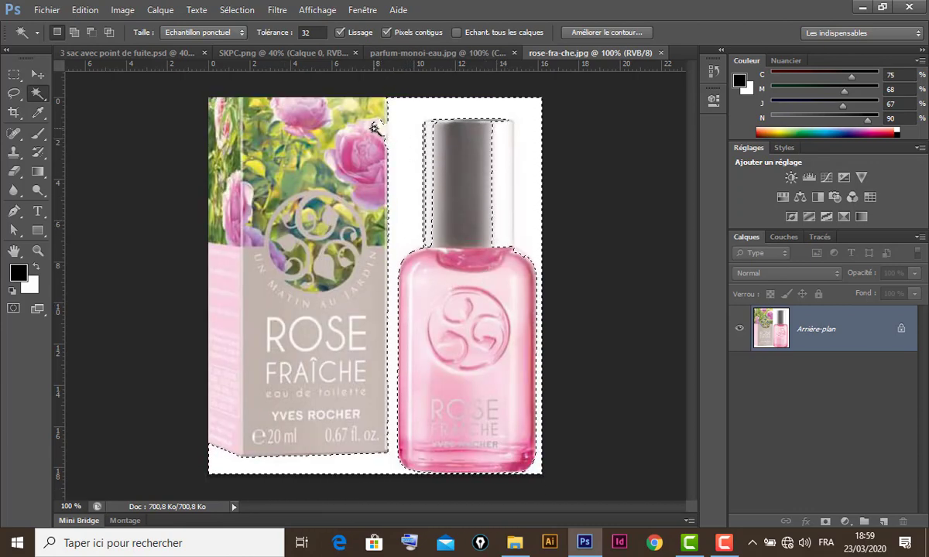
pyautogui.hotkey('ctrl', 'd')
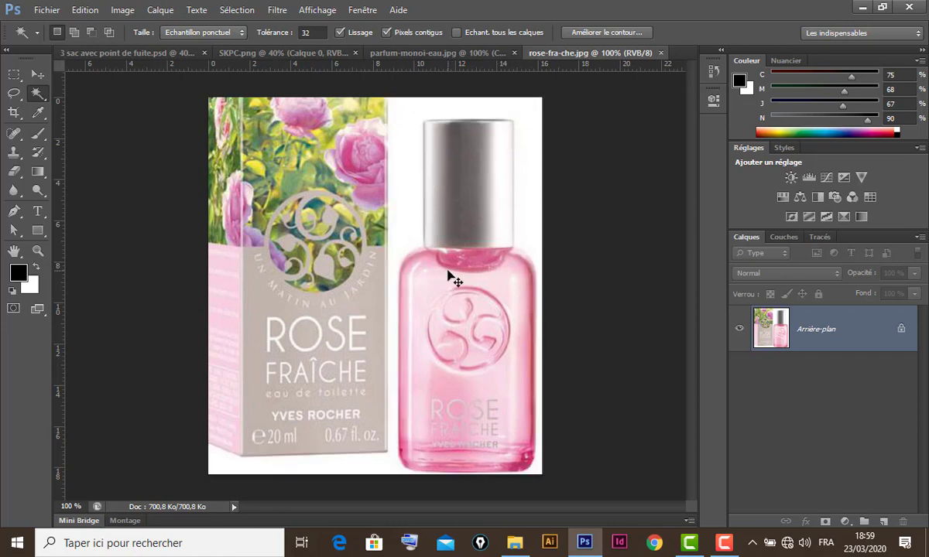
# Select the white background with the Magic Wand at tolerance 20 and subtract the stray area on the box's flower picture.
pyautogui.click(313, 32)
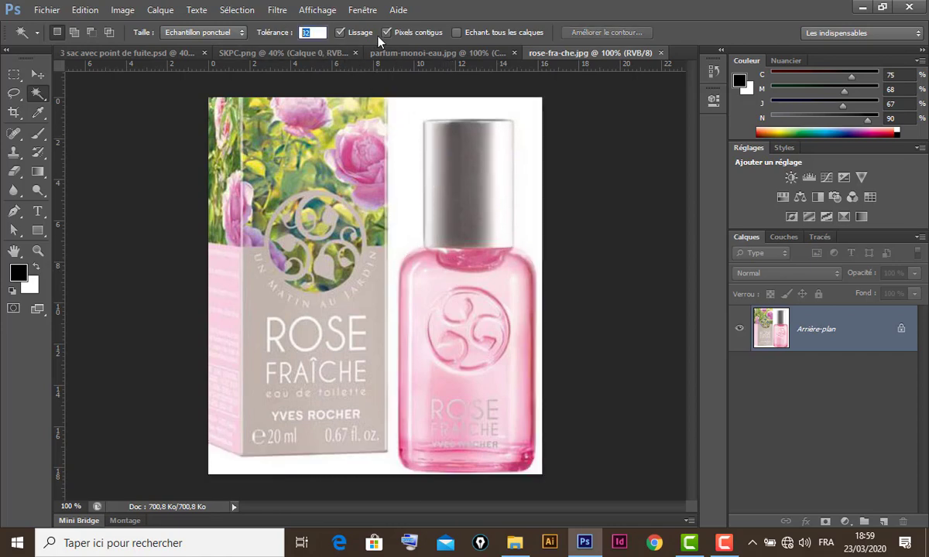
pyautogui.write('20')
pyautogui.press('Return')
pyautogui.click(396, 126)
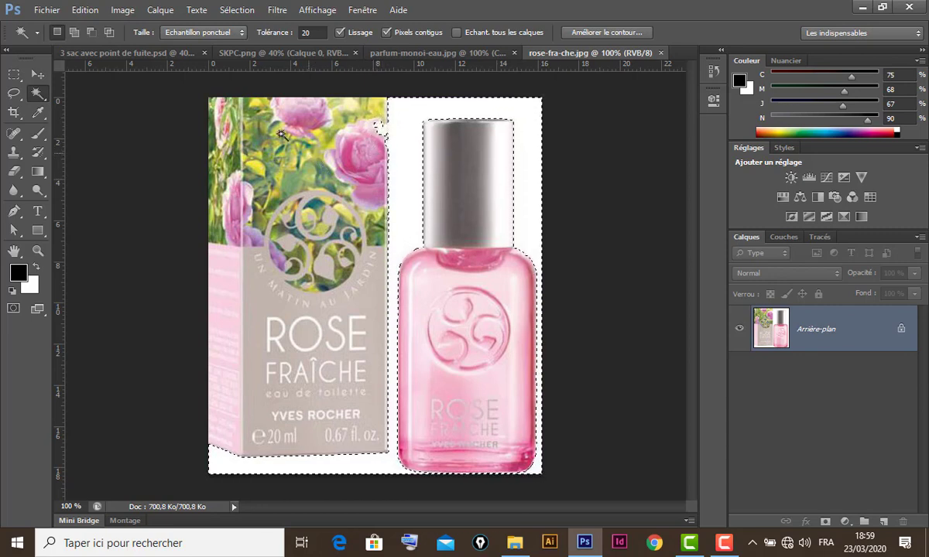
pyautogui.click(14, 75)
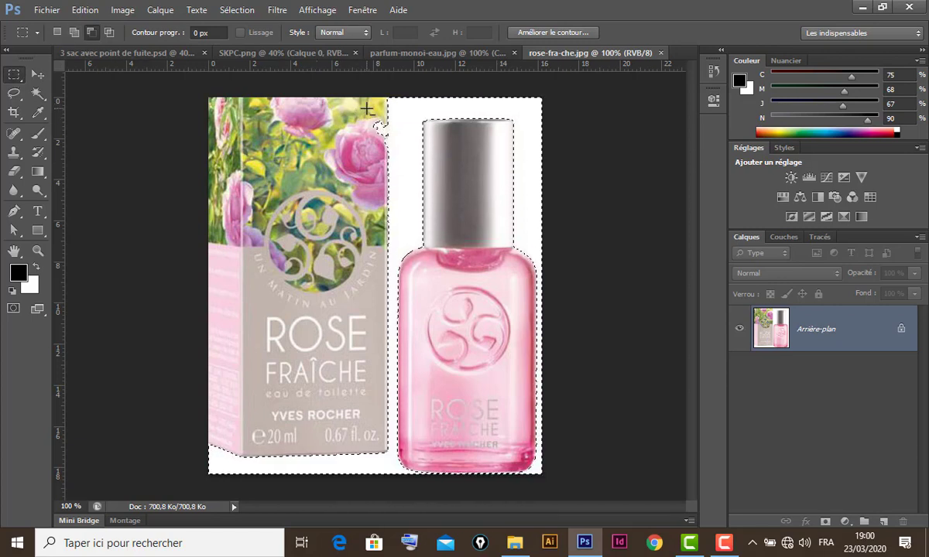
pyautogui.moveTo(358, 105); pyautogui.dragTo(384, 157)
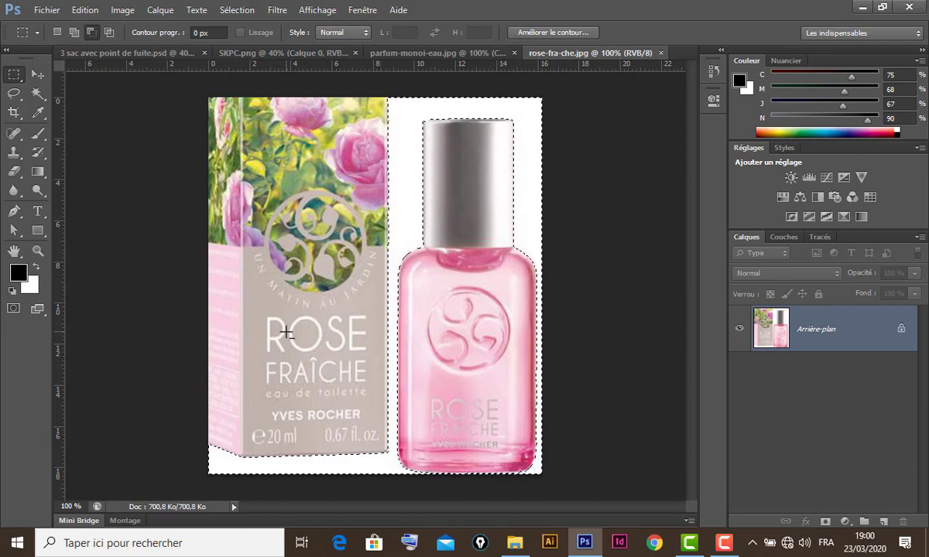
# Convert the rose image's background into a regular layer, delete the selected white area, and deselect.
pyautogui.doubleClick(880, 332)
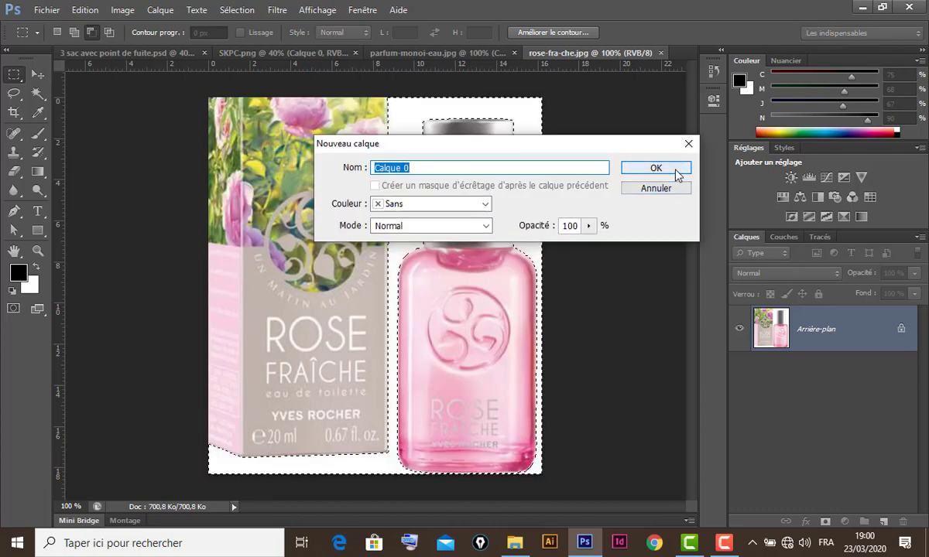
pyautogui.click(675, 166)
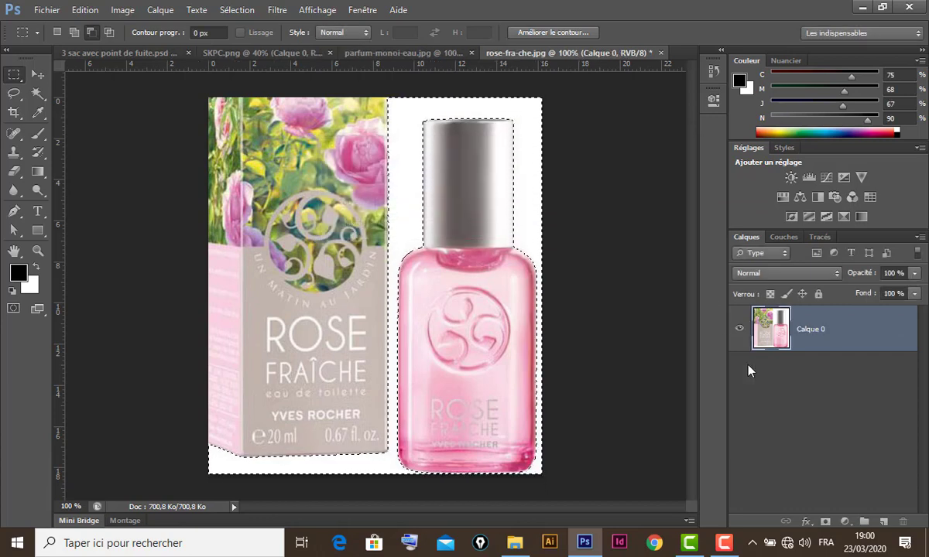
pyautogui.press('Delete')
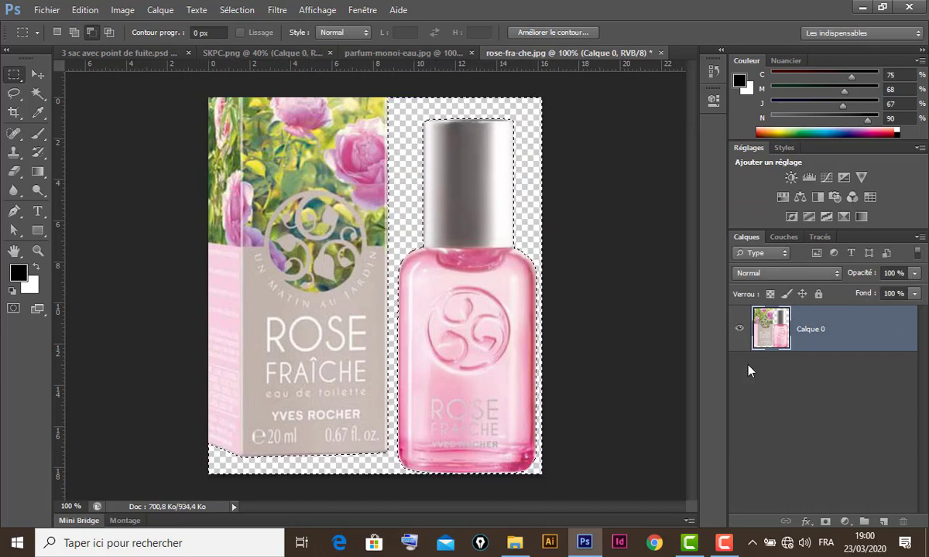
pyautogui.hotkey('ctrl', 'd')
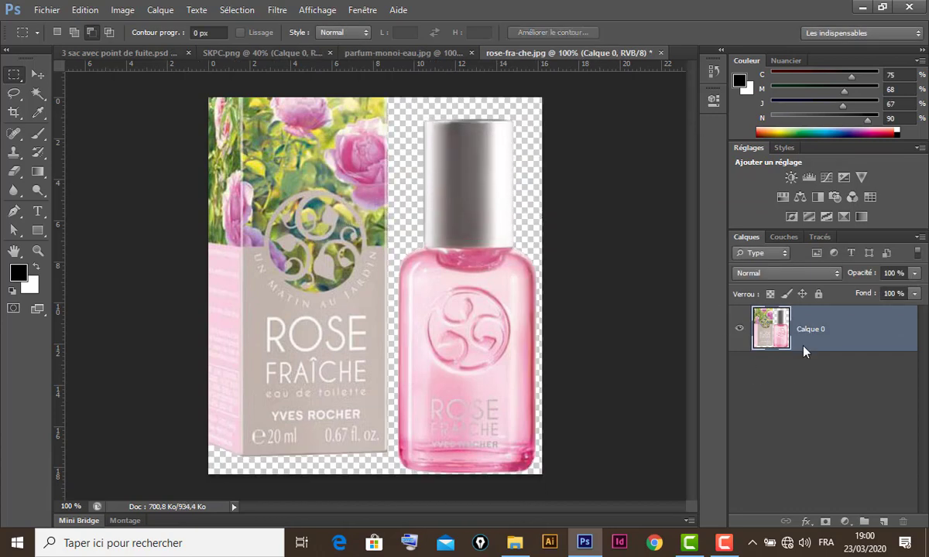
# Open the YVES-ROCHER image and convert its background into a regular layer named Calque 0.
pyautogui.click(54, 12)
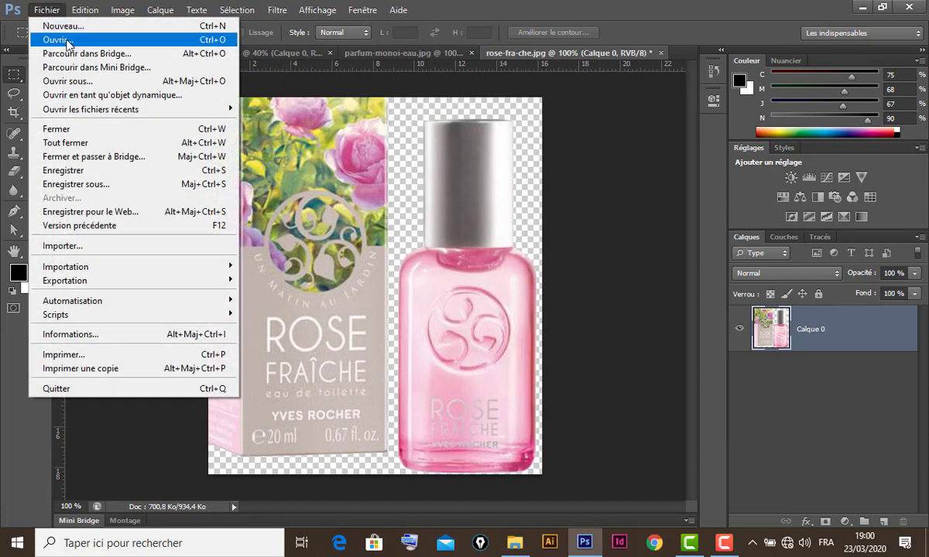
pyautogui.click(67, 39)
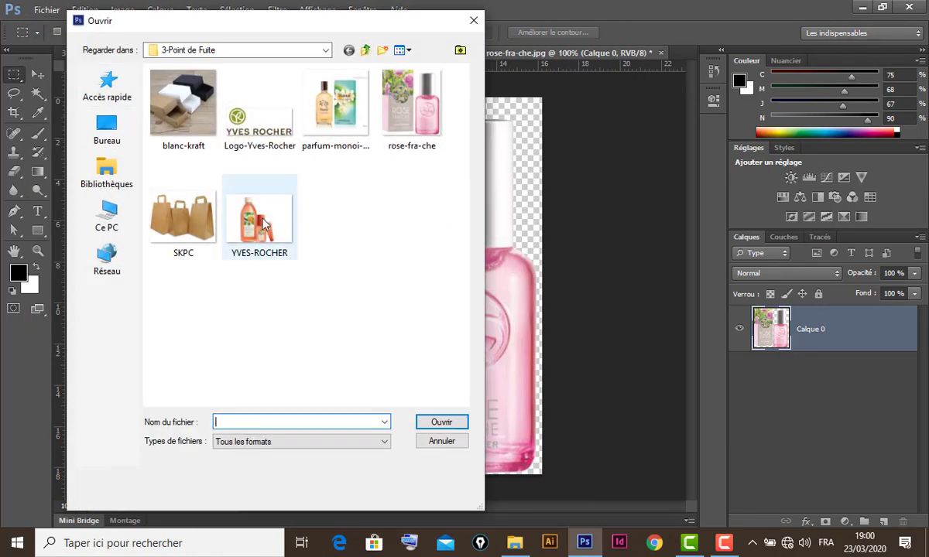
pyautogui.click(249, 211)
pyautogui.click(448, 424)
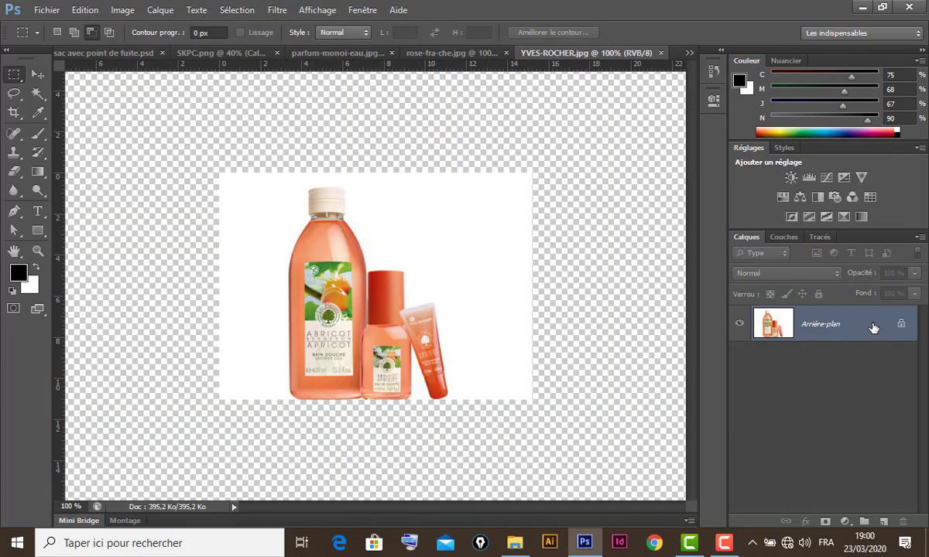
pyautogui.doubleClick(873, 328)
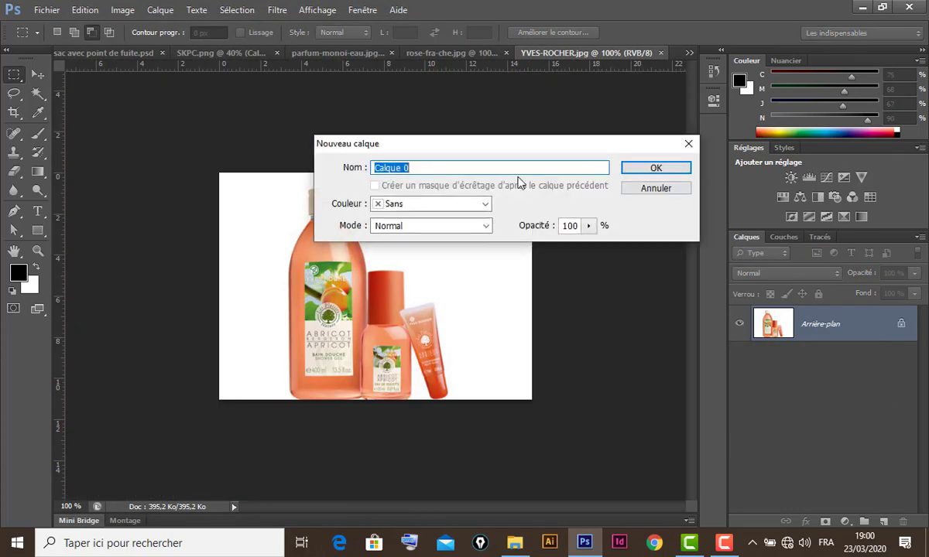
pyautogui.click(640, 171)
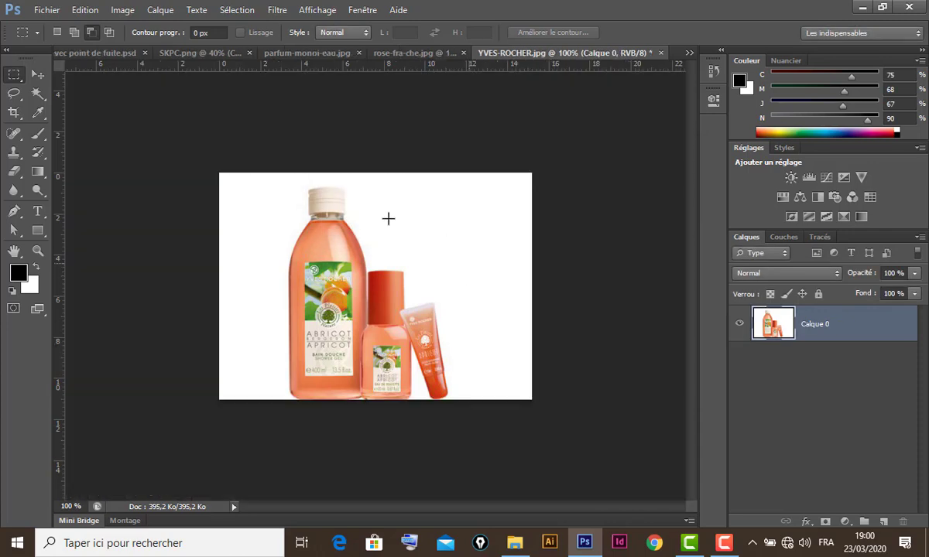
# Select the white background and the gap beside the small tube with the Magic Wand, delete it, and deselect.
pyautogui.click(37, 93)
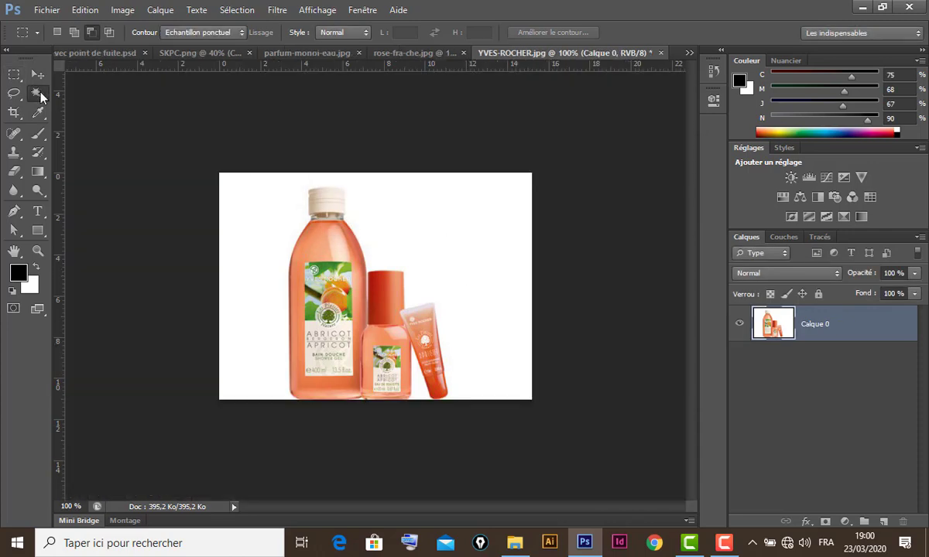
pyautogui.click(485, 209)
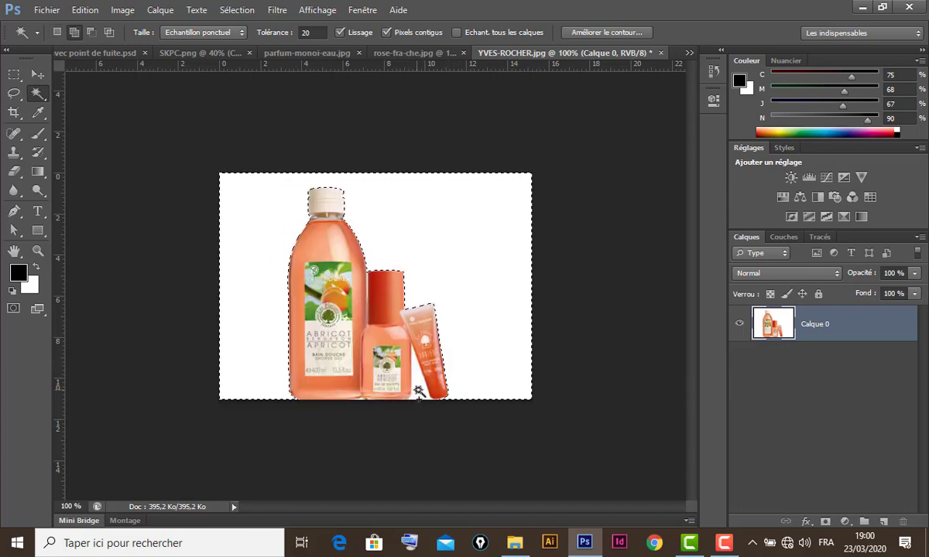
pyautogui.keyDown('shift'); pyautogui.click(418, 391); pyautogui.keyUp('shift')
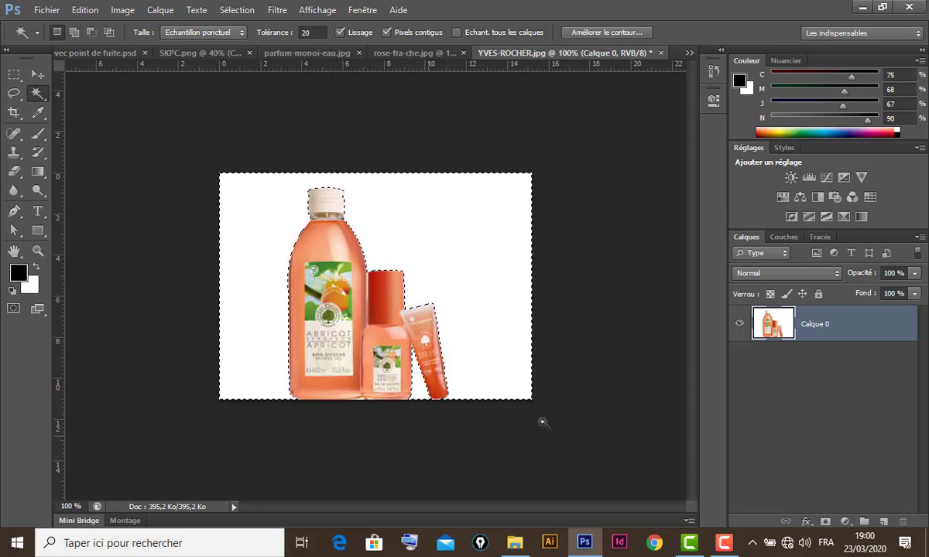
pyautogui.press('Delete')
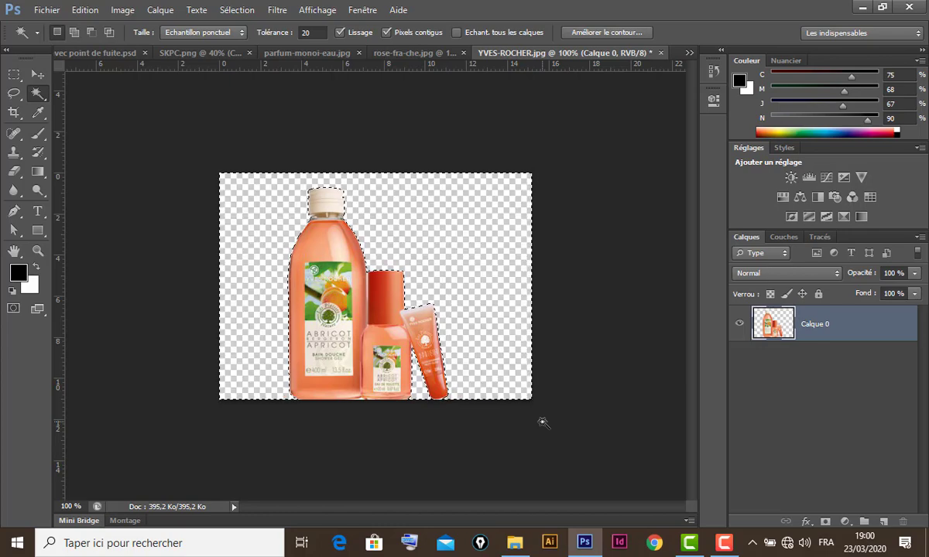
pyautogui.hotkey('ctrl', 'd')
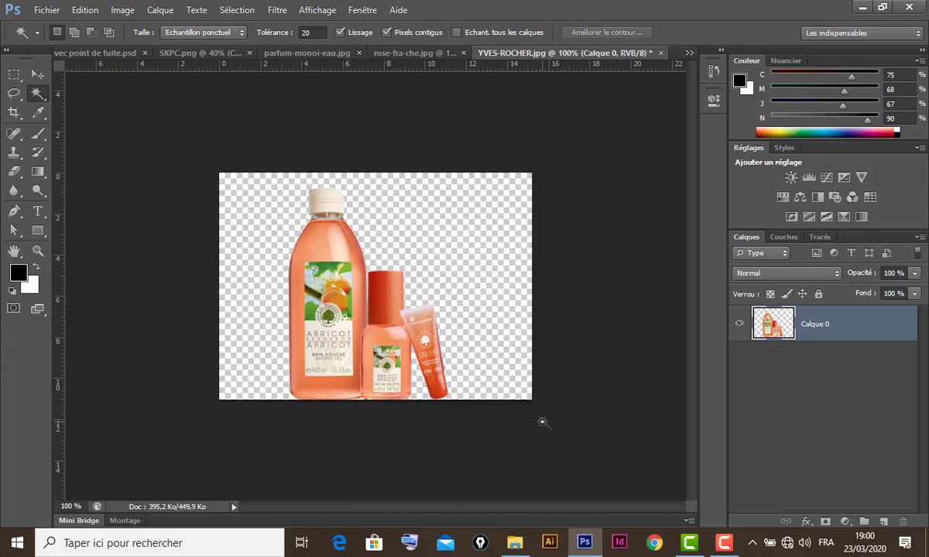
# Return to the SKPC.png bags document and add a new empty layer above the bags.
pyautogui.click(199, 54)
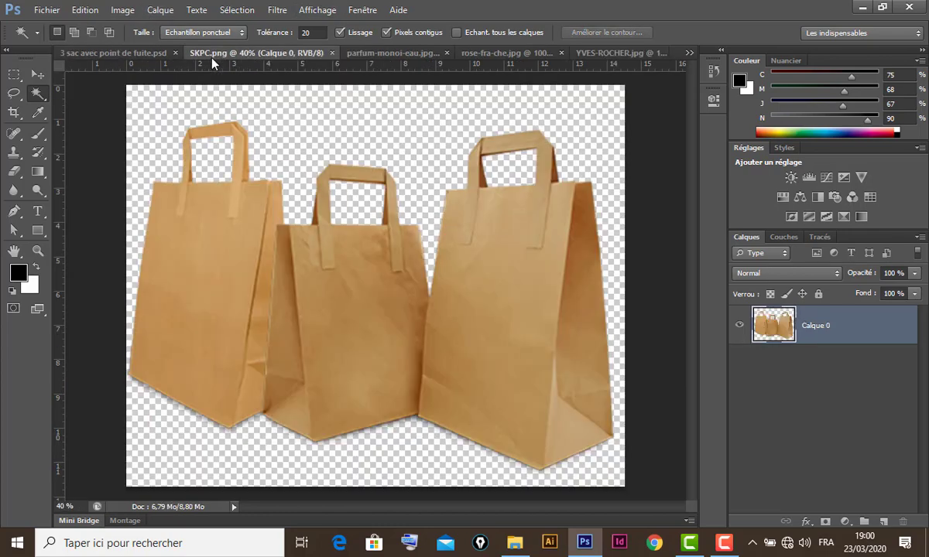
pyautogui.click(37, 74)
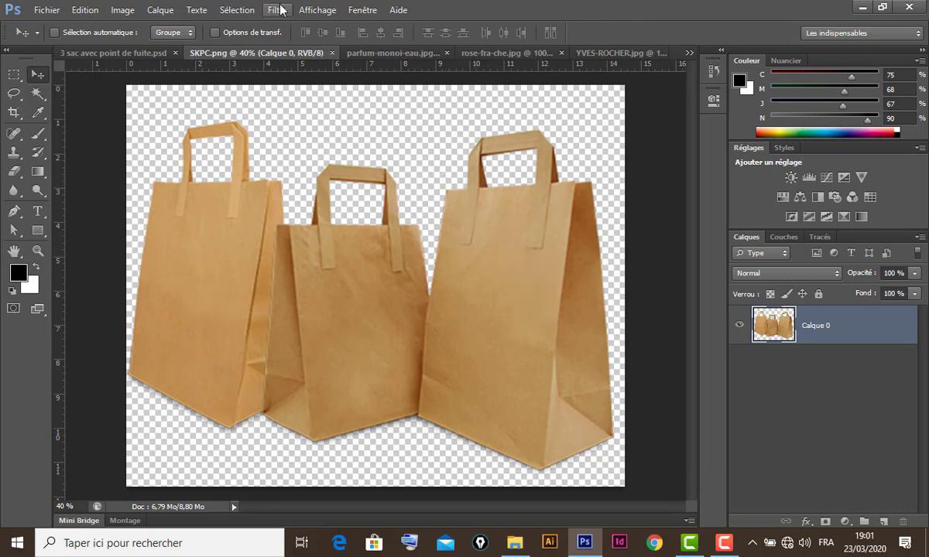
pyautogui.click(883, 522)
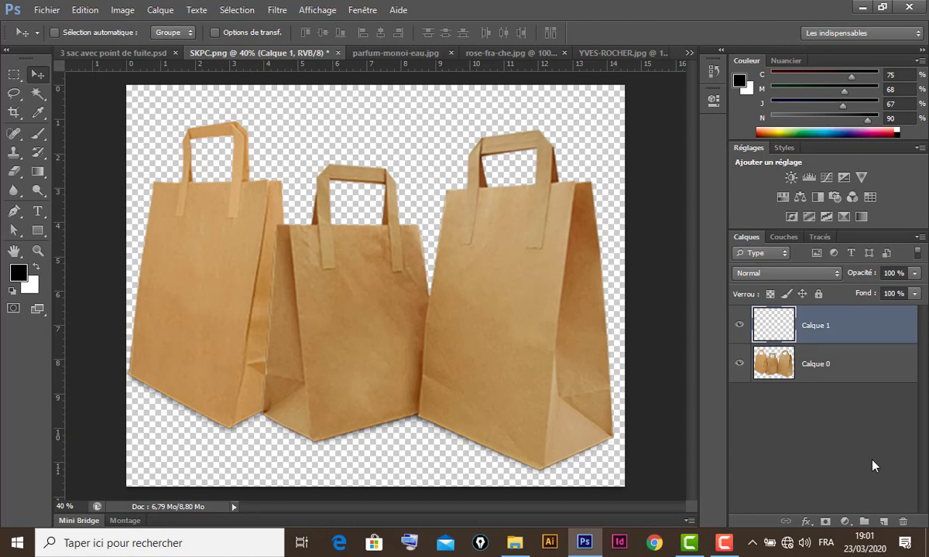
# Start the Vanishing Point filter and create a perspective plane over the four corners of the left bag's front face.
pyautogui.click(275, 10)
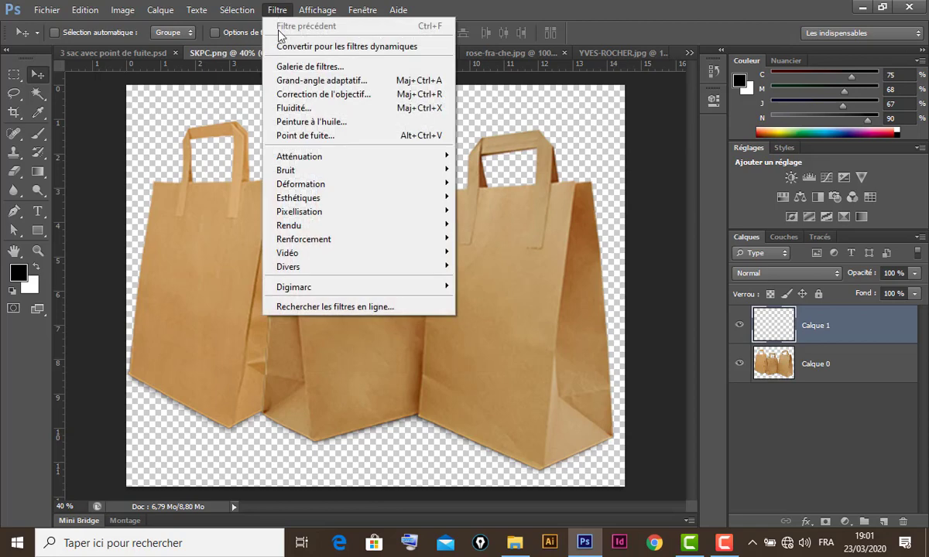
pyautogui.click(389, 137)
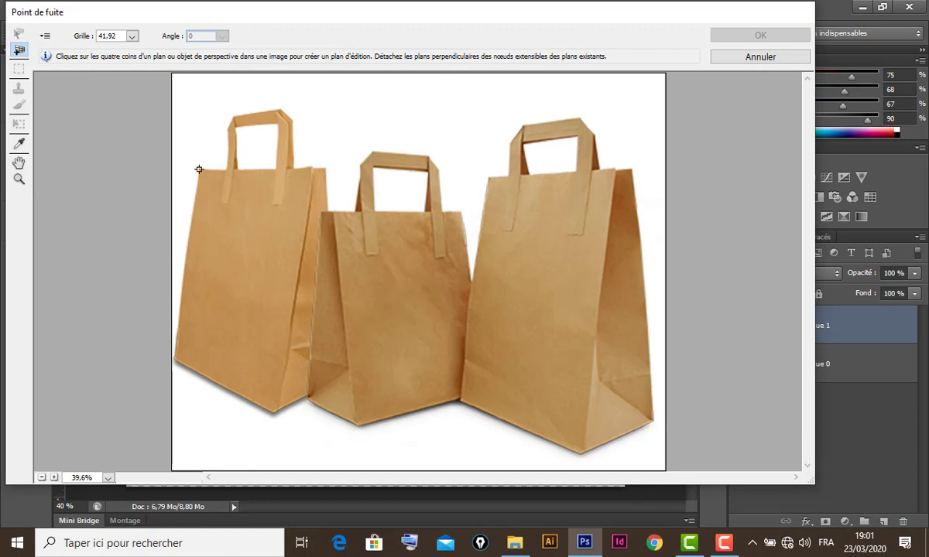
pyautogui.click(199, 169)
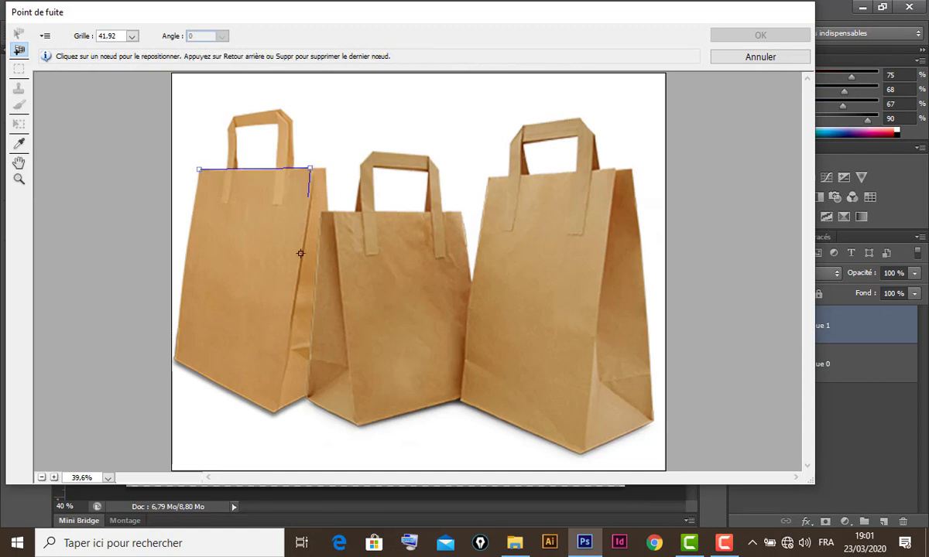
pyautogui.click(274, 410)
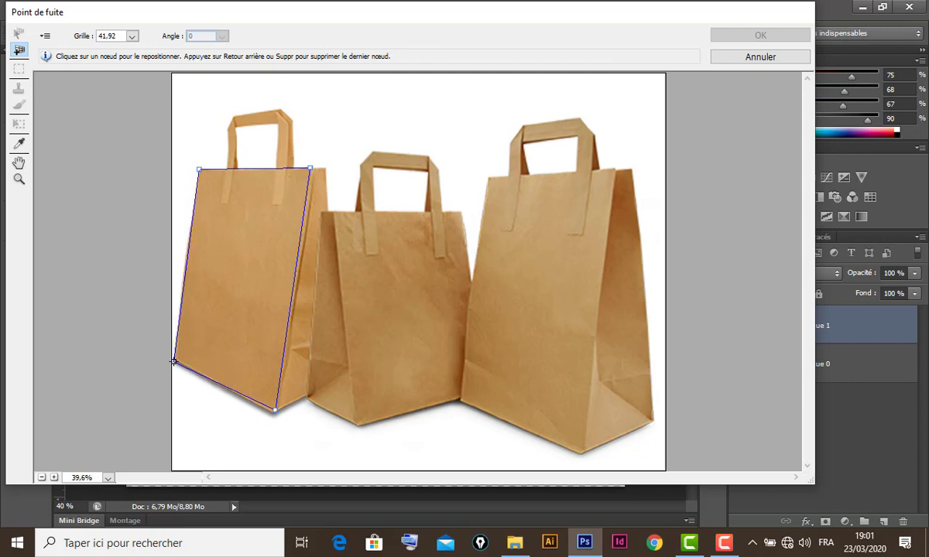
pyautogui.click(173, 362)
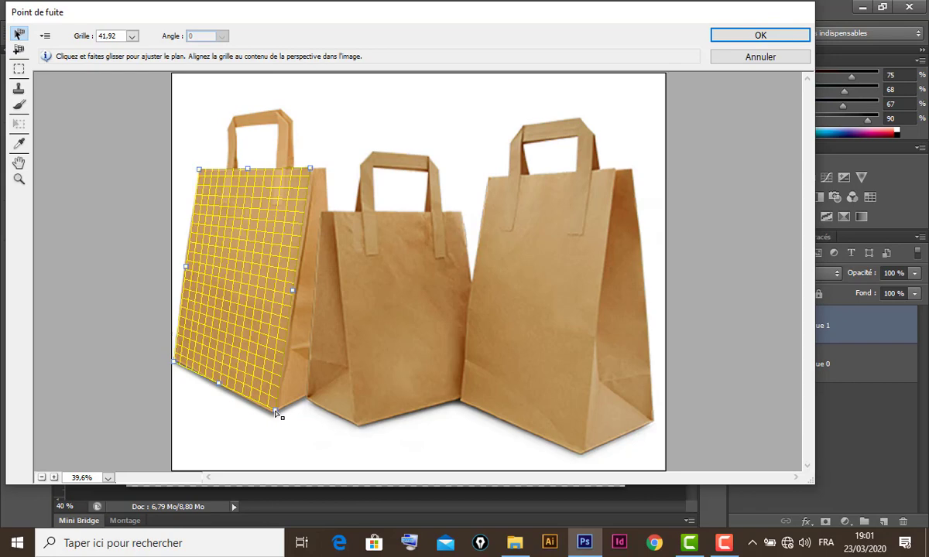
# Adjust the plane's lower-right and upper-right corners to fit the left bag's front face, and apply the filter.
pyautogui.moveTo(277, 416); pyautogui.dragTo(277, 417)
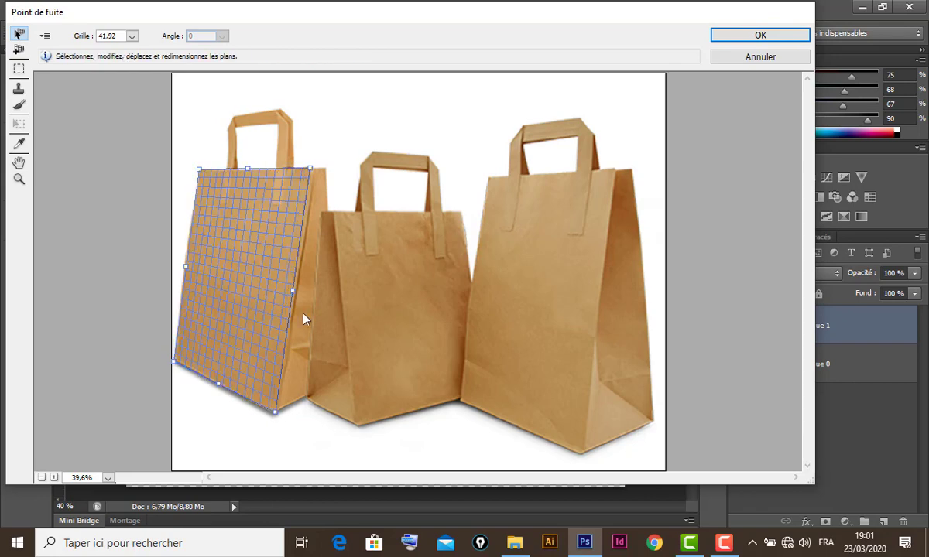
pyautogui.moveTo(310, 168); pyautogui.dragTo(314, 169)
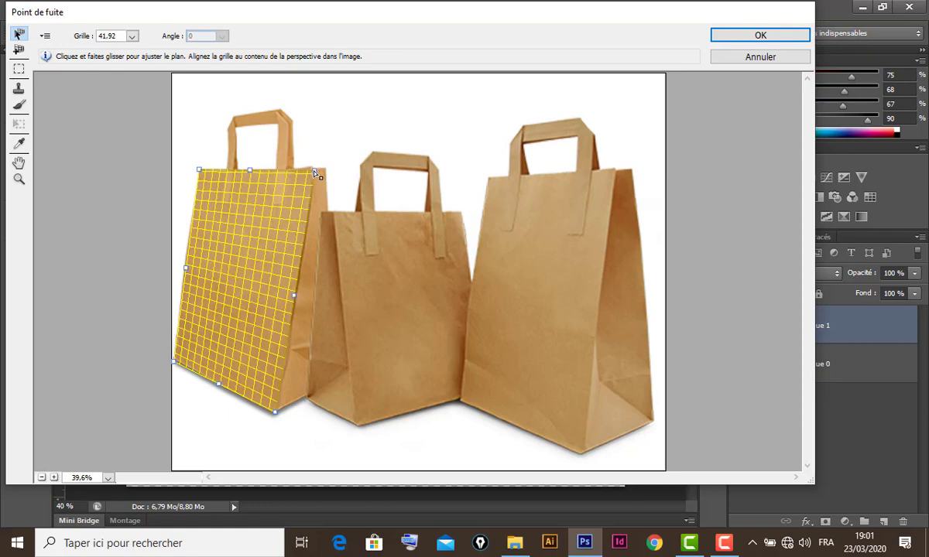
pyautogui.moveTo(314, 169); pyautogui.dragTo(308, 169)
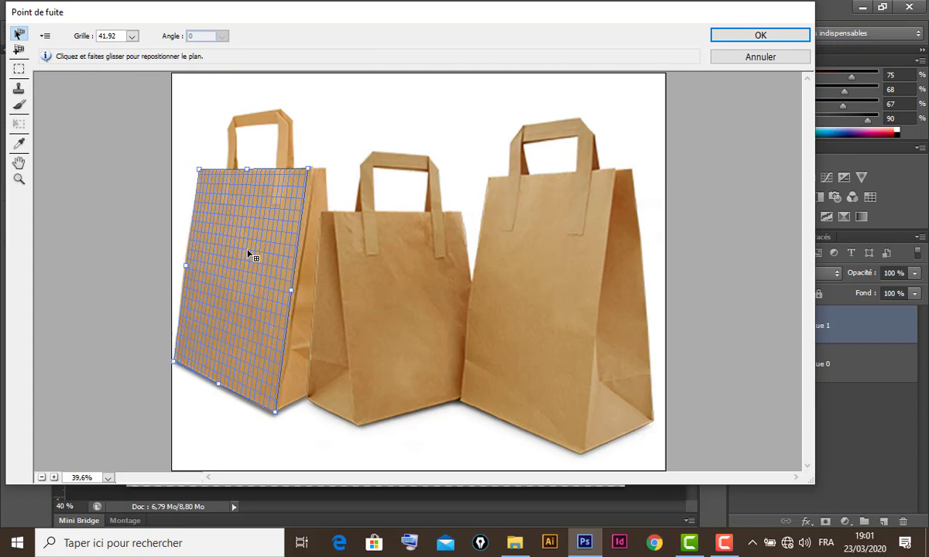
pyautogui.click(757, 36)
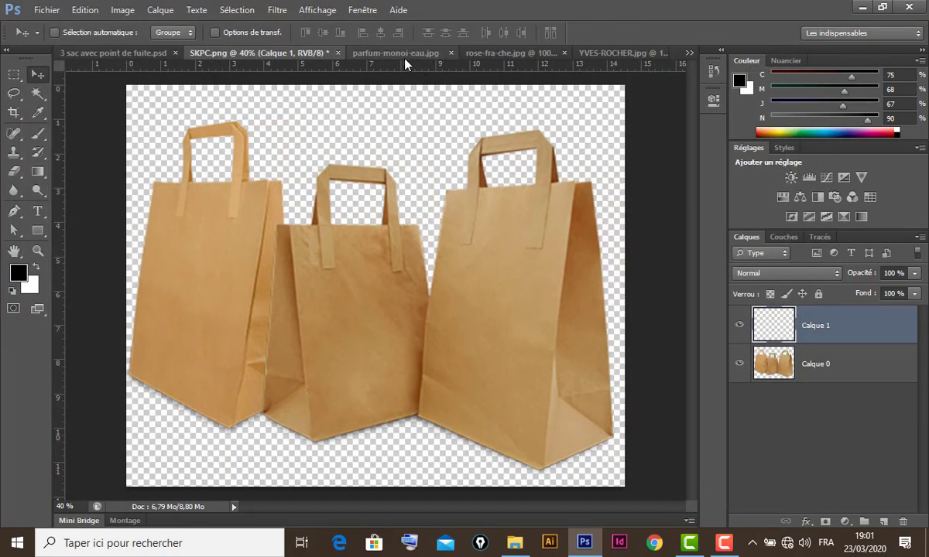
# In the parfum-monoi-eau image, select the bottle and box from the layer's transparency, copy them, and deselect.
pyautogui.click(405, 57)
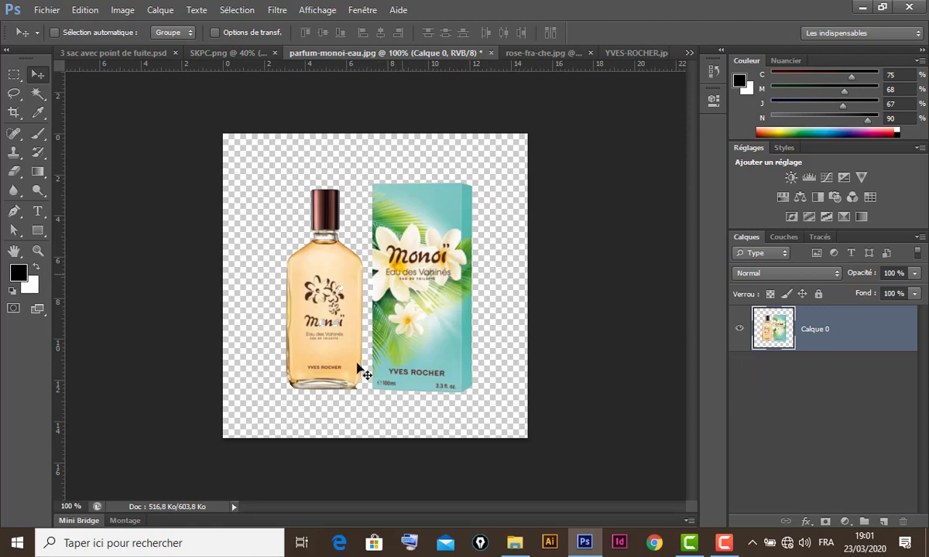
pyautogui.keyDown('ctrl'); pyautogui.click(772, 332); pyautogui.keyUp('ctrl')
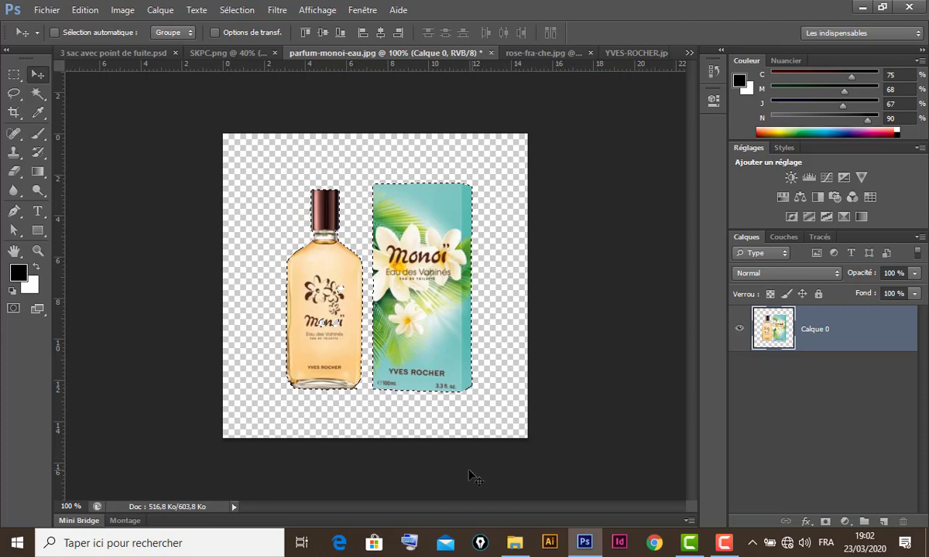
pyautogui.hotkey('ctrl', 'd')
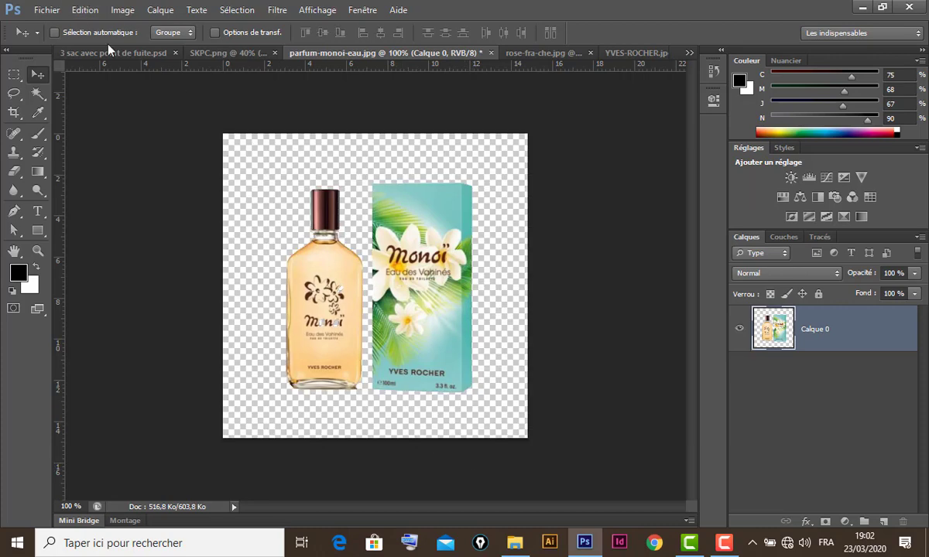
# Paste the Monoï products into Vanishing Point on the bags document, move them onto the left bag's front plane, and apply.
pyautogui.click(202, 52)
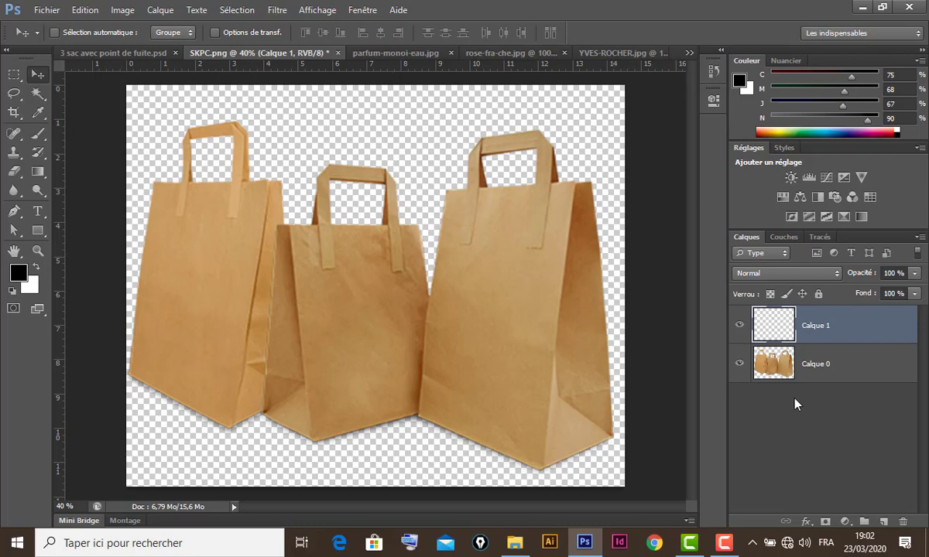
pyautogui.hotkey('ctrl', 'alt', 'v')
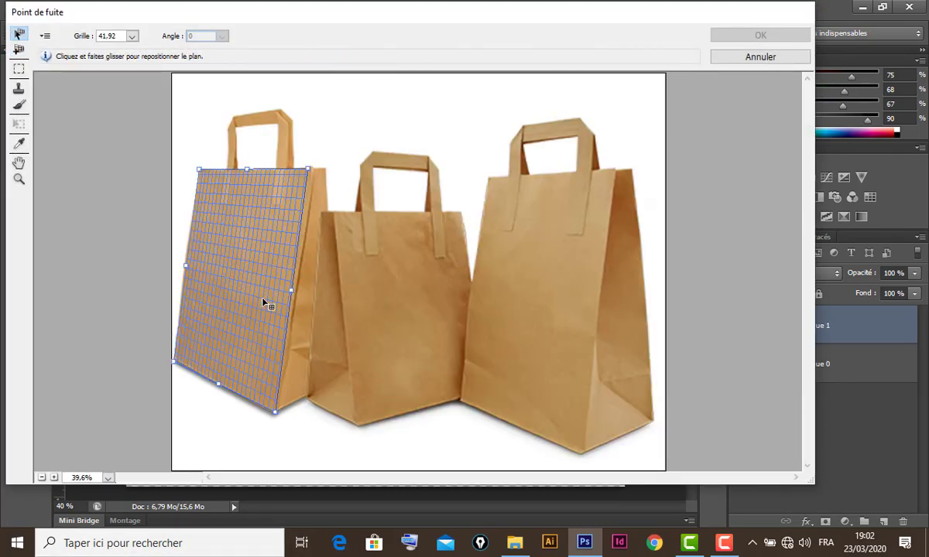
pyautogui.press('alt')
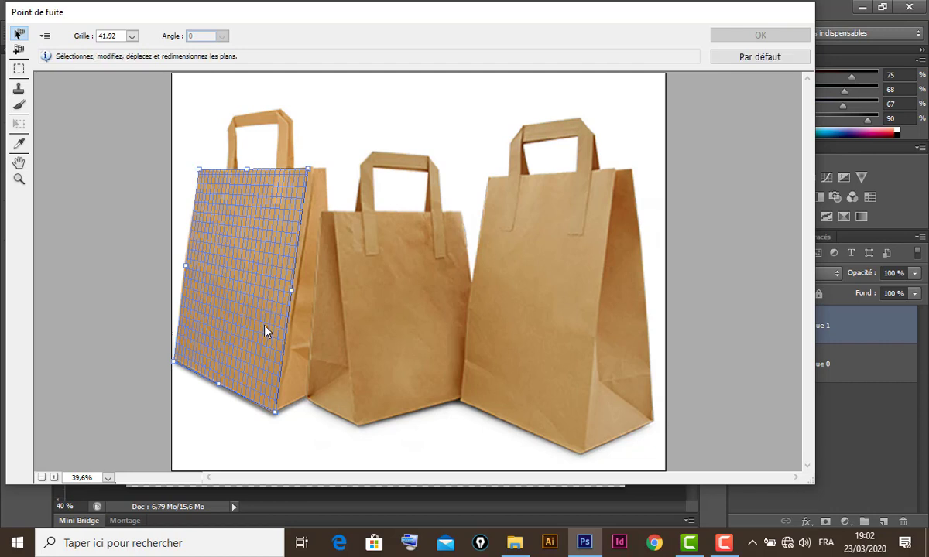
pyautogui.hotkey('ctrl', 'v')
pyautogui.press('alt')
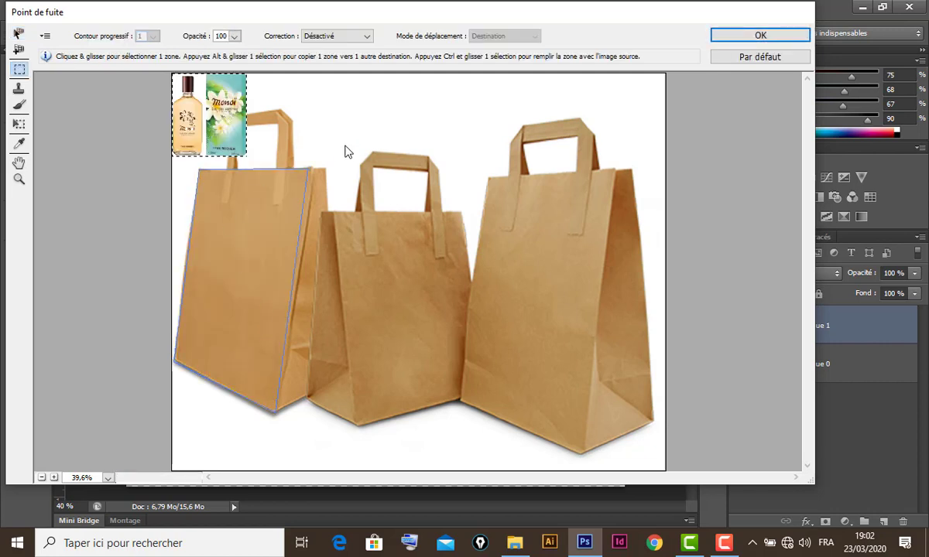
pyautogui.press('t')
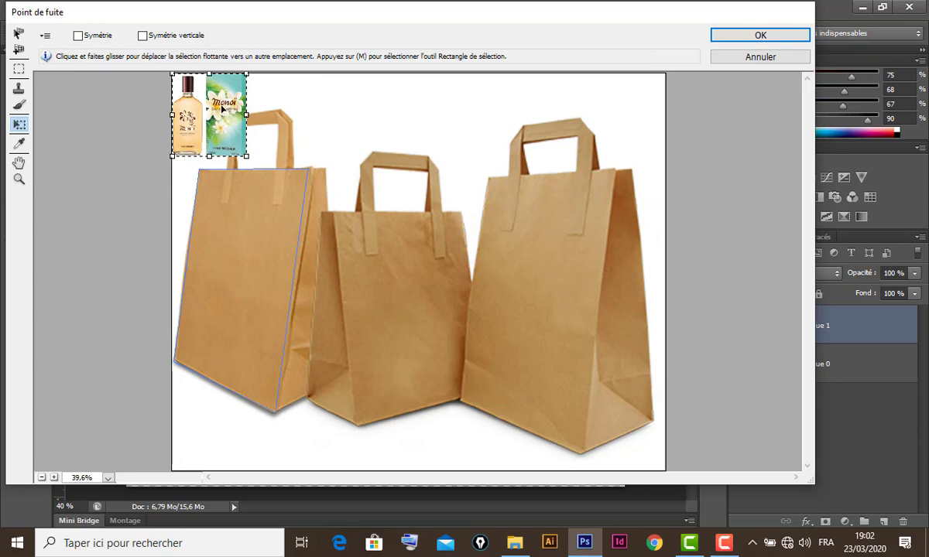
pyautogui.moveTo(223, 110); pyautogui.dragTo(268, 265)
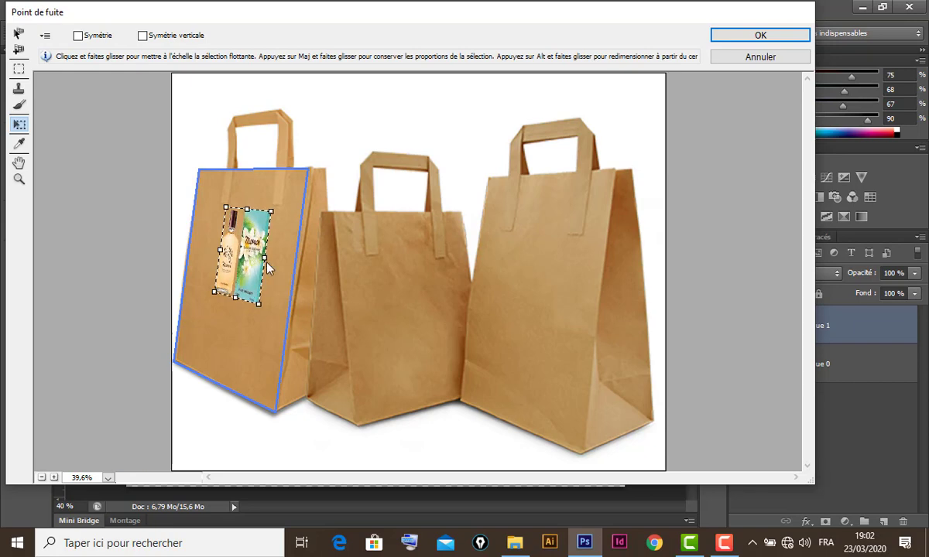
pyautogui.press('Return')
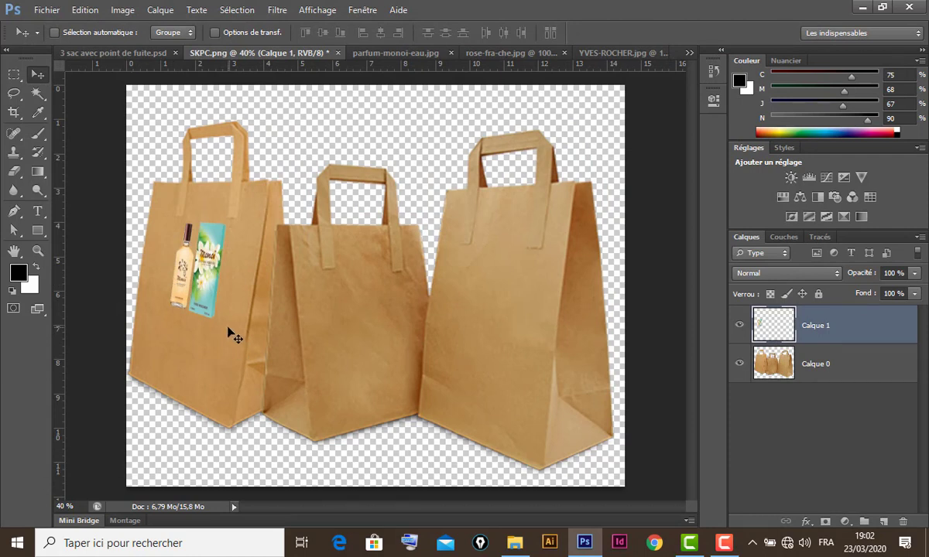
# Add a drop shadow to the Monoï products on Calque 1 with the lighting angle at 132°.
pyautogui.doubleClick(865, 334)
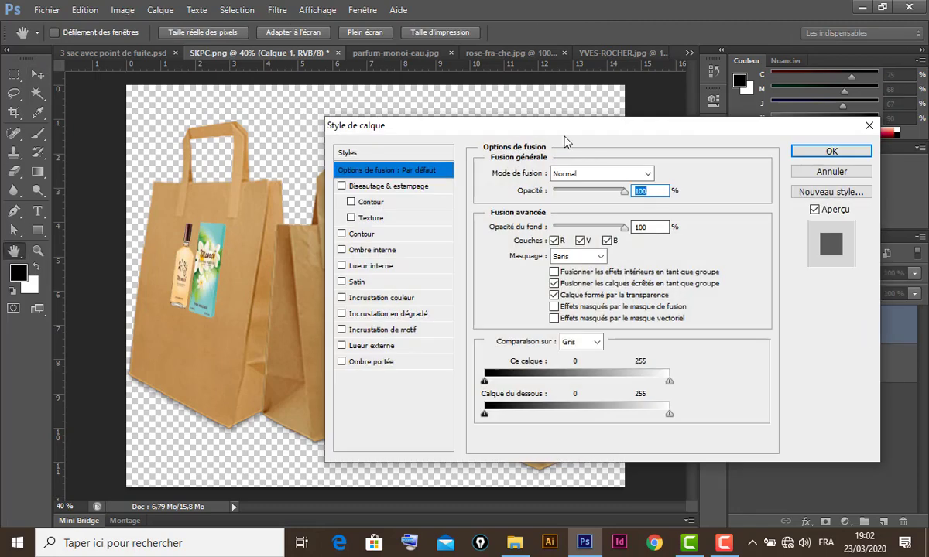
pyautogui.click(346, 377)
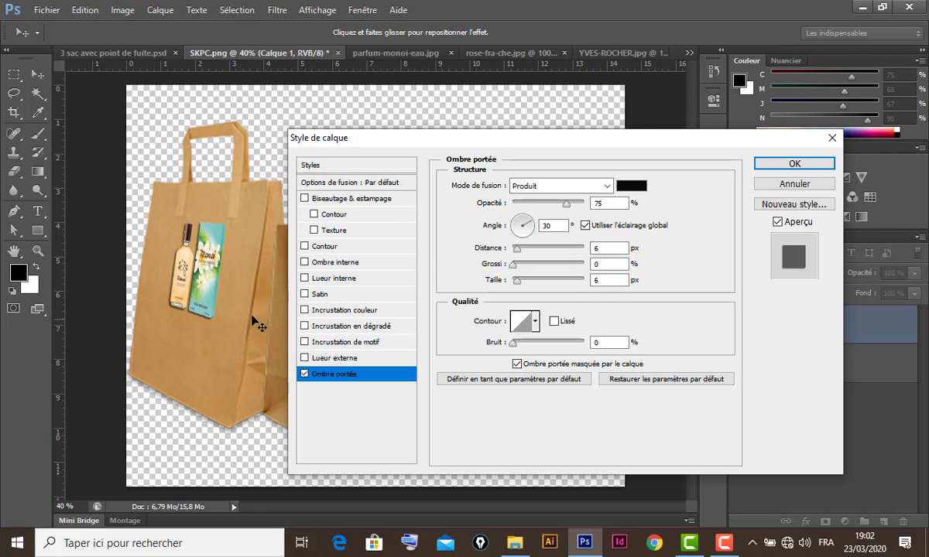
pyautogui.click(520, 225)
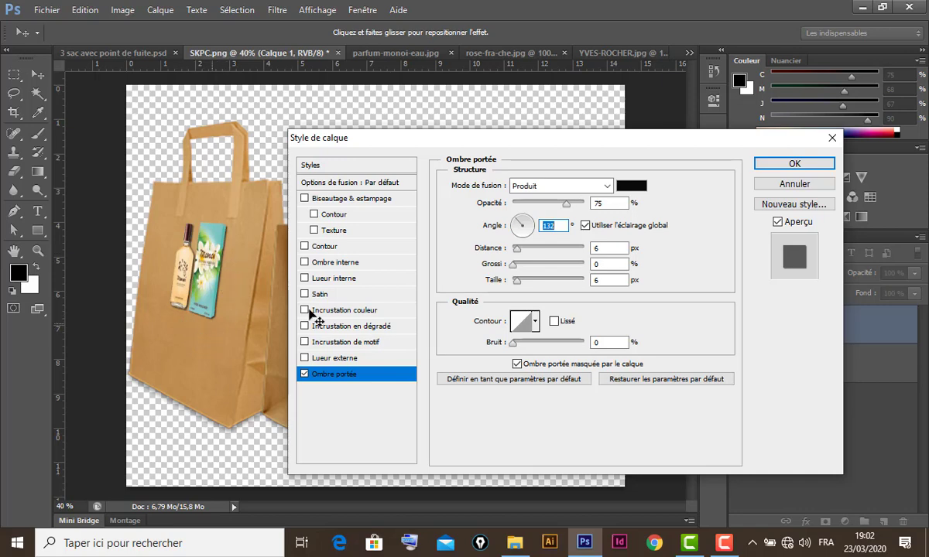
pyautogui.click(790, 163)
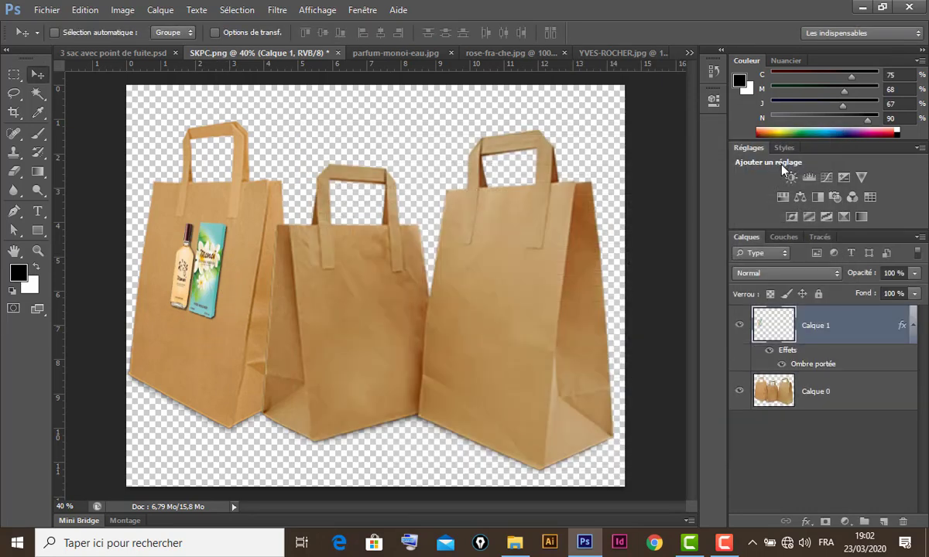
# Add a new layer to the bags document, and copy the Rose Fraîche box and bottle from rose-fra-che using the layer's transparency as selection.
pyautogui.click(882, 523)
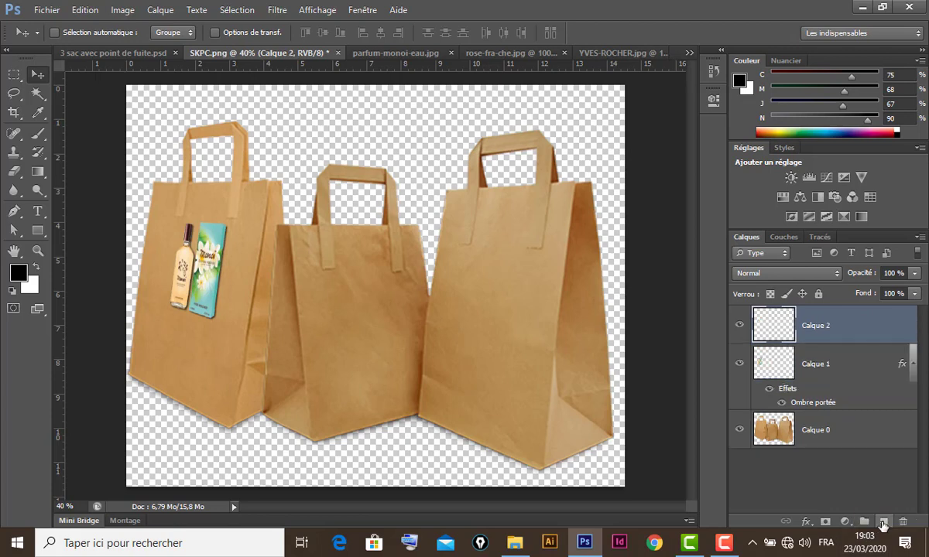
pyautogui.click(517, 53)
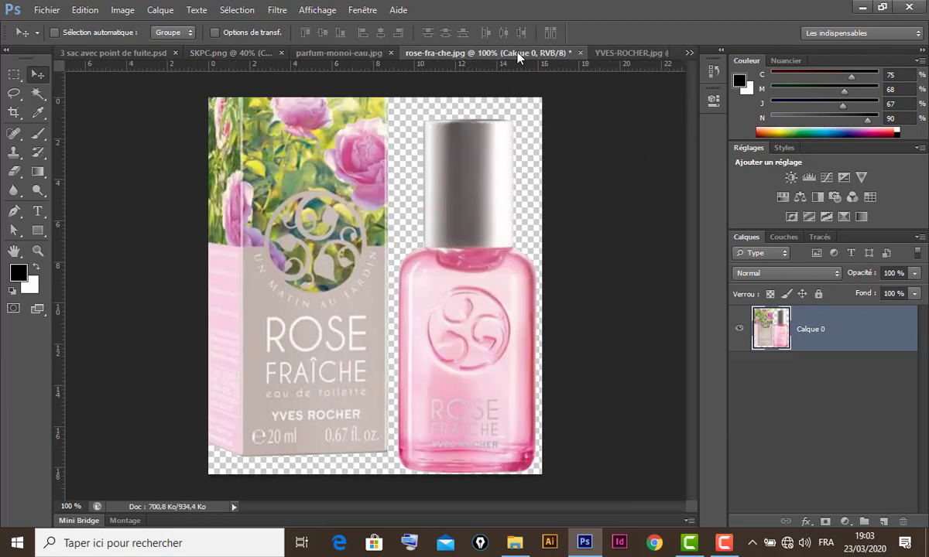
pyautogui.keyDown('ctrl'); pyautogui.click(775, 333); pyautogui.keyUp('ctrl')
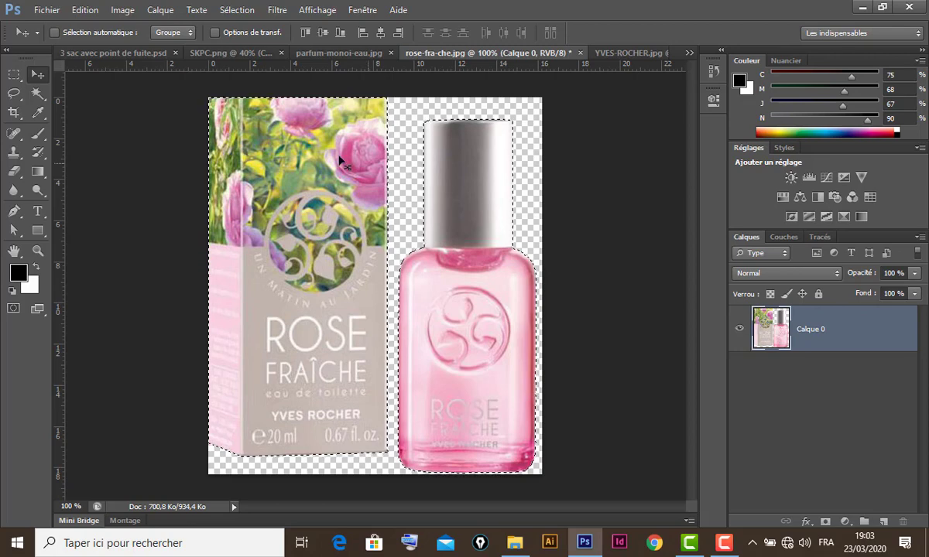
pyautogui.moveTo(340, 160); pyautogui.dragTo(573, 280)
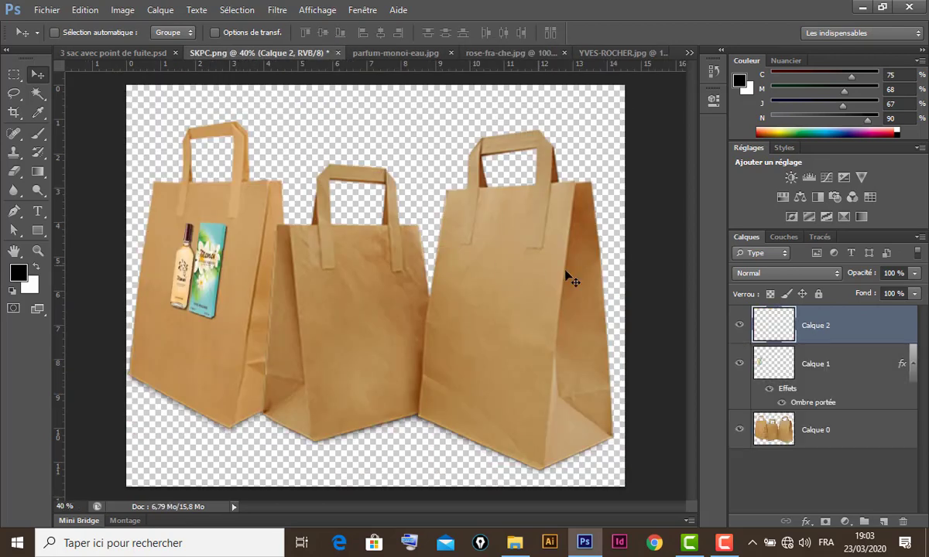
pyautogui.click(497, 51)
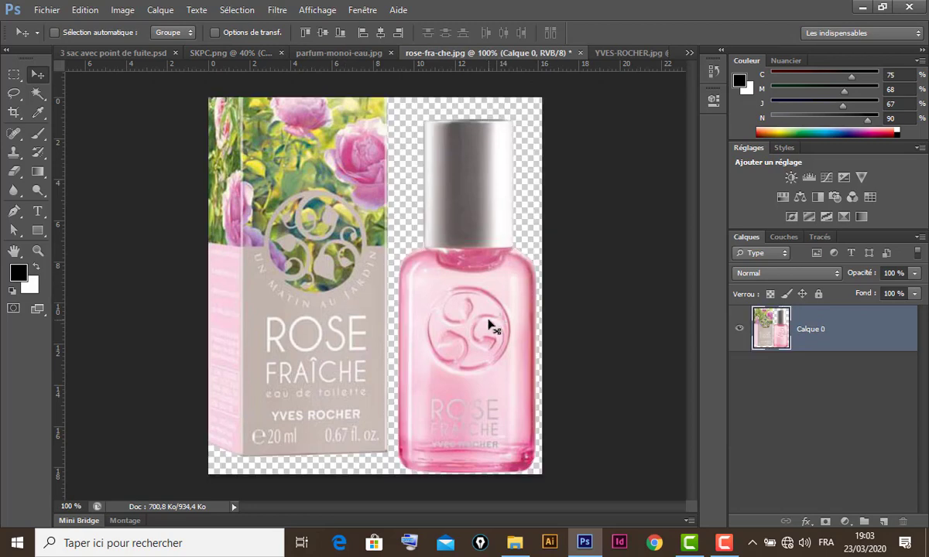
pyautogui.moveTo(490, 326); pyautogui.dragTo(410, 180)
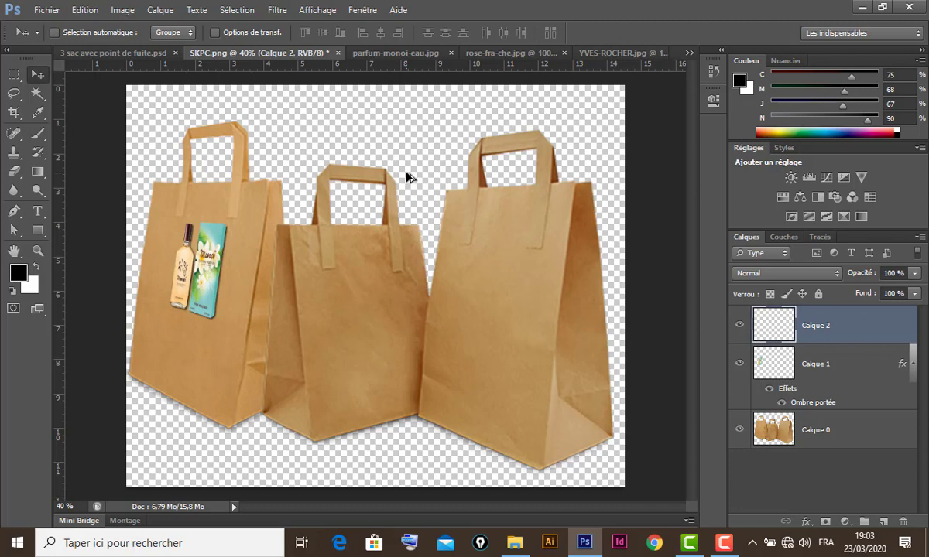
# In Vanishing Point, create a perspective plane over the middle bag's front face and adjust its lower-right and upper-left corners to fit.
pyautogui.hotkey('ctrl', 'alt', 'v')
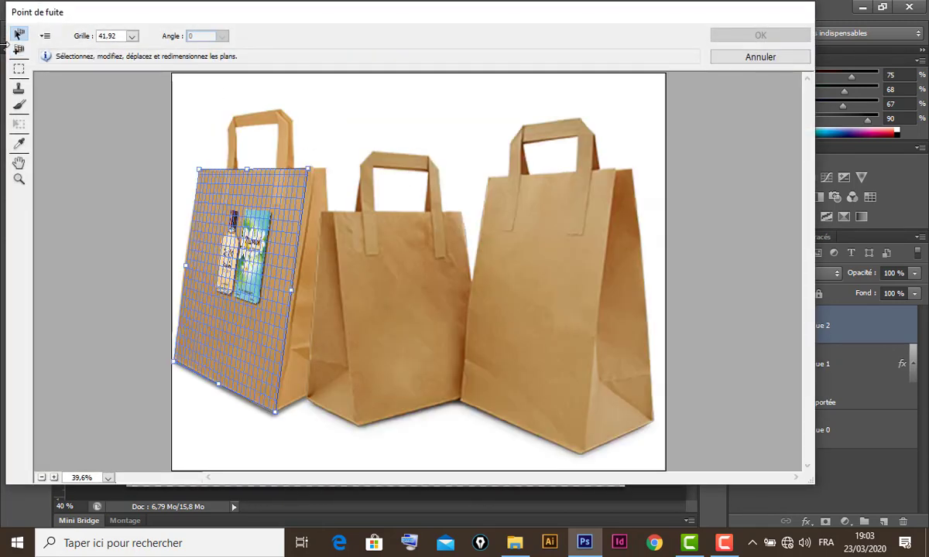
pyautogui.click(18, 49)
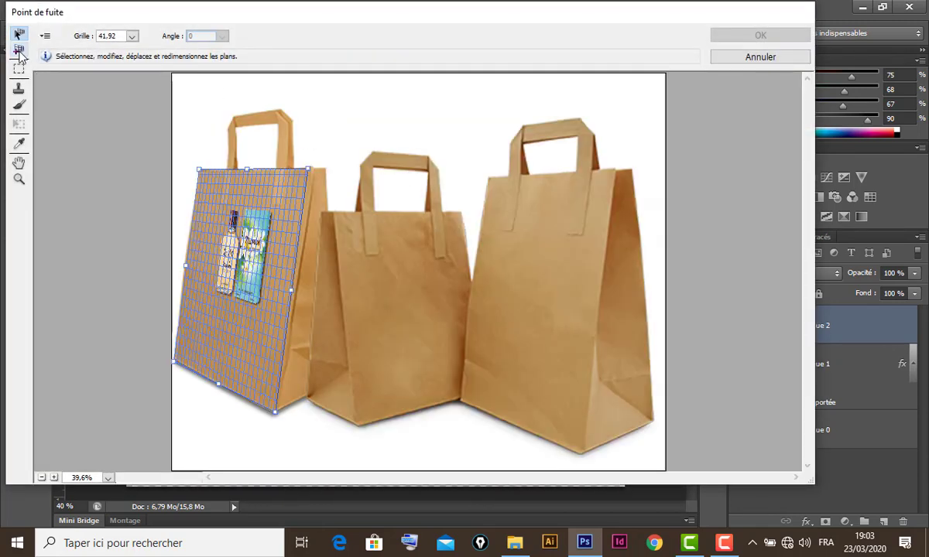
pyautogui.click(333, 211)
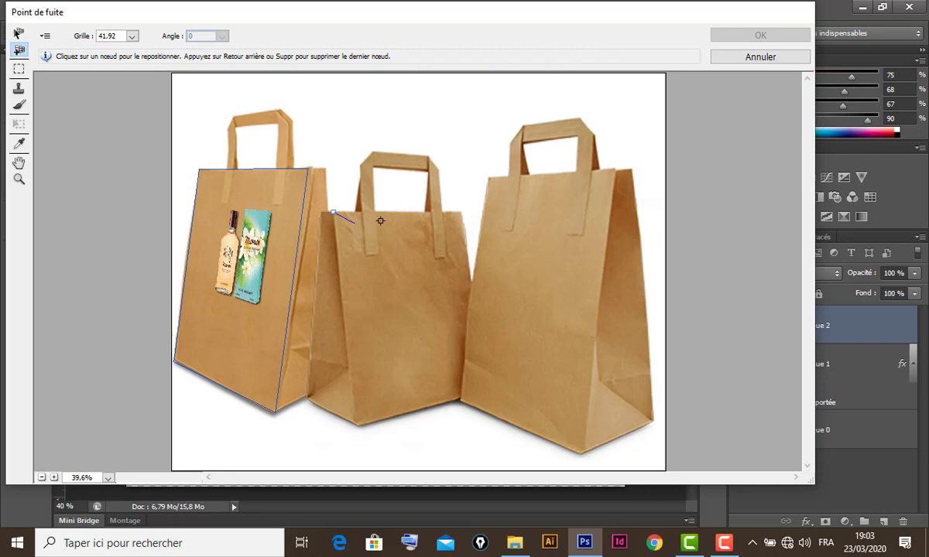
pyautogui.click(461, 212)
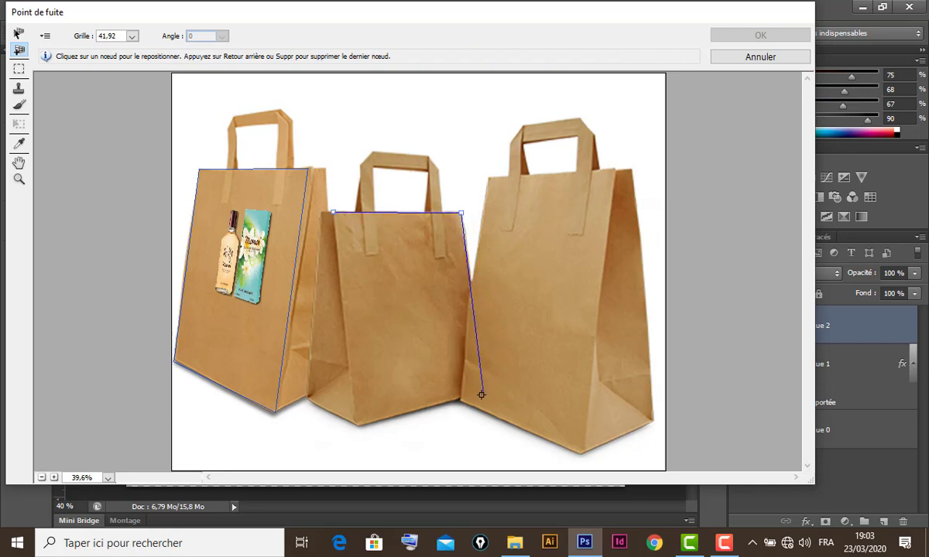
pyautogui.click(481, 393)
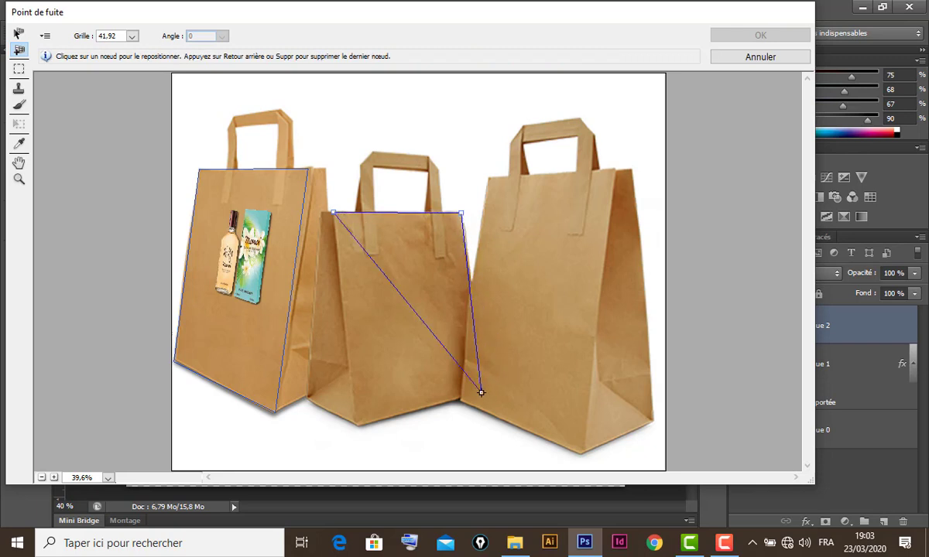
pyautogui.click(358, 426)
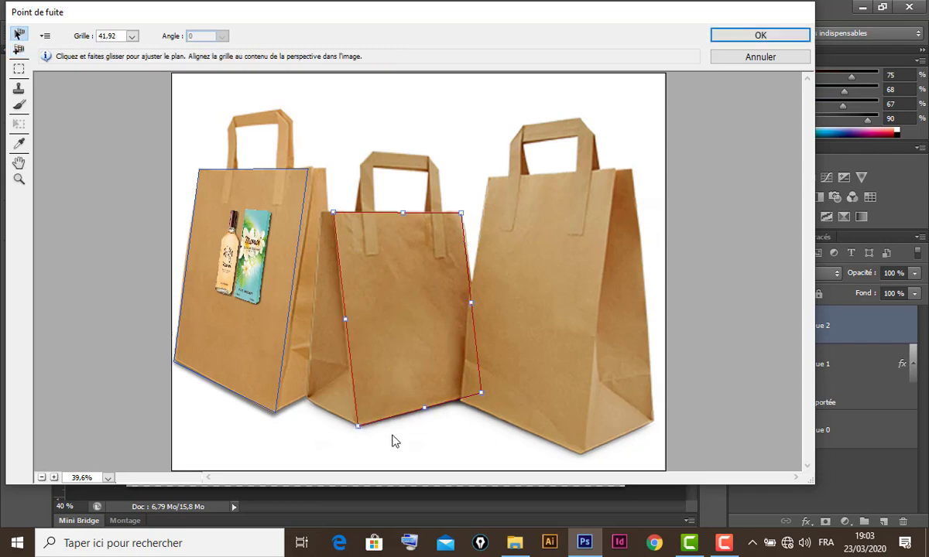
pyautogui.moveTo(481, 394); pyautogui.dragTo(474, 398)
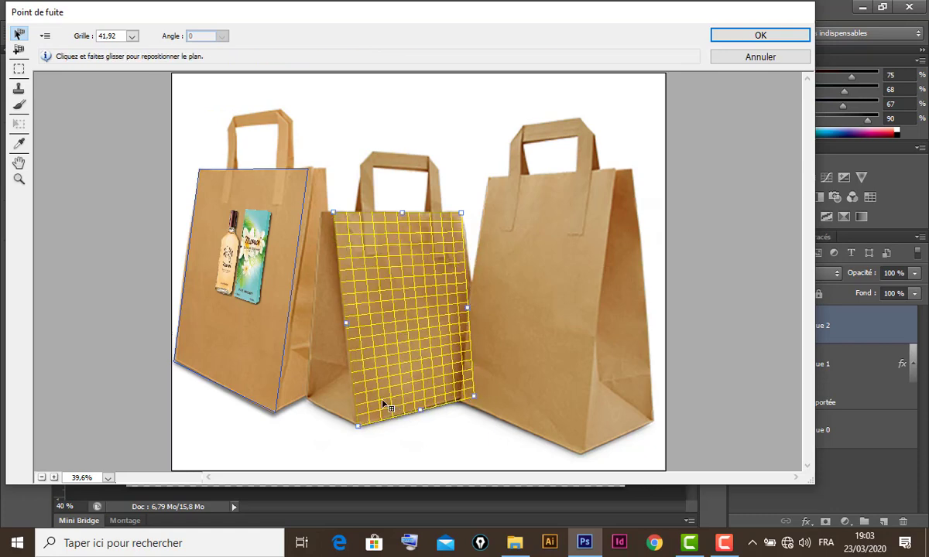
pyautogui.moveTo(336, 215); pyautogui.dragTo(341, 217)
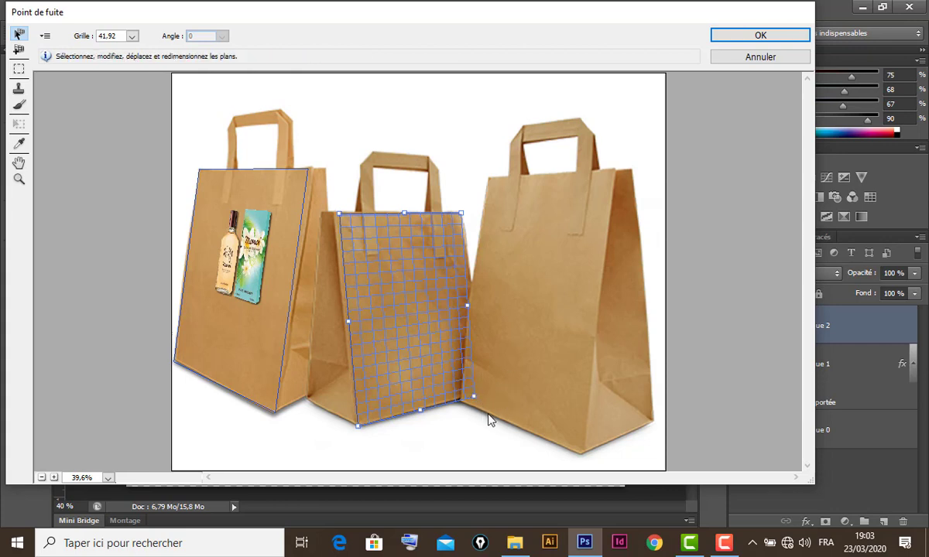
# Paste the Rose Fraîche products into Vanishing Point, scale them down, and move them onto the middle bag's front plane.
pyautogui.press('alt')
pyautogui.hotkey('ctrl', 'v')
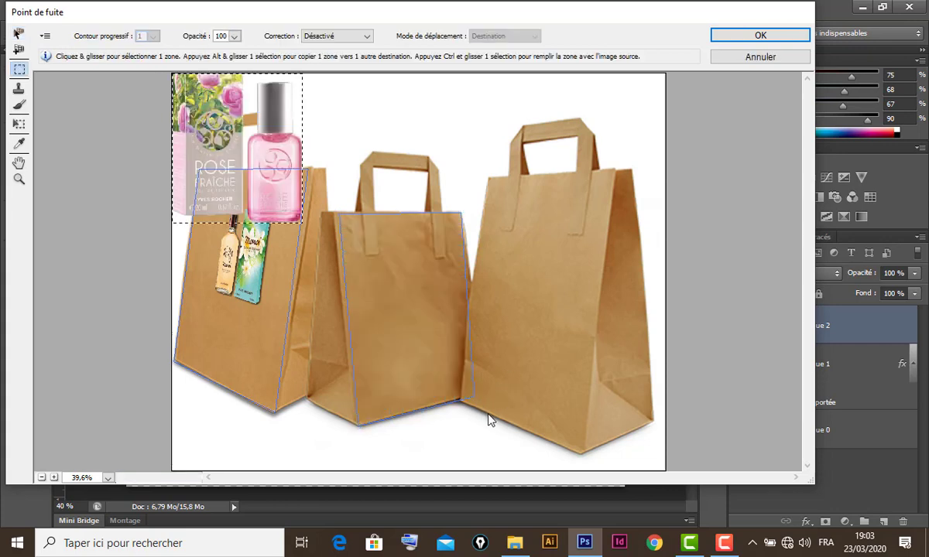
pyautogui.press('t')
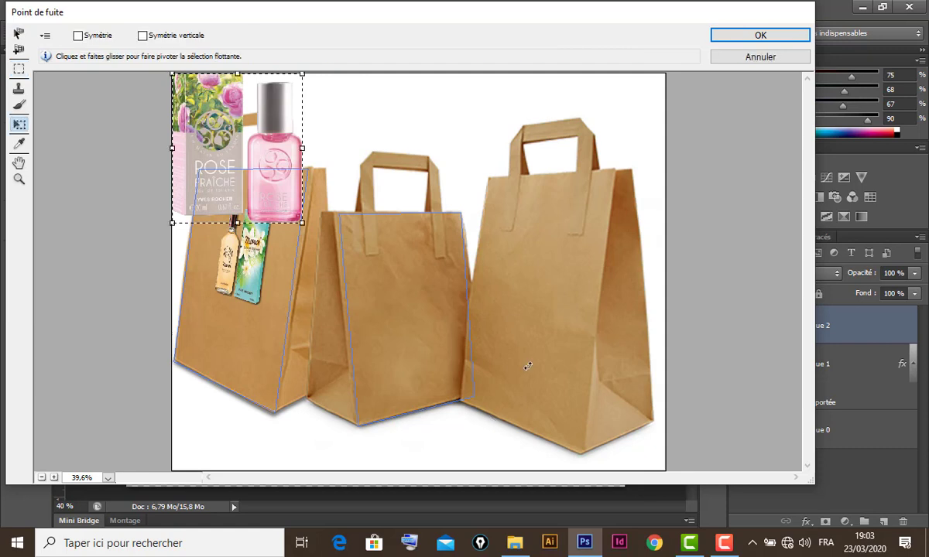
pyautogui.moveTo(301, 224); pyautogui.dragTo(249, 163)
pyautogui.moveTo(219, 117); pyautogui.dragTo(420, 296)
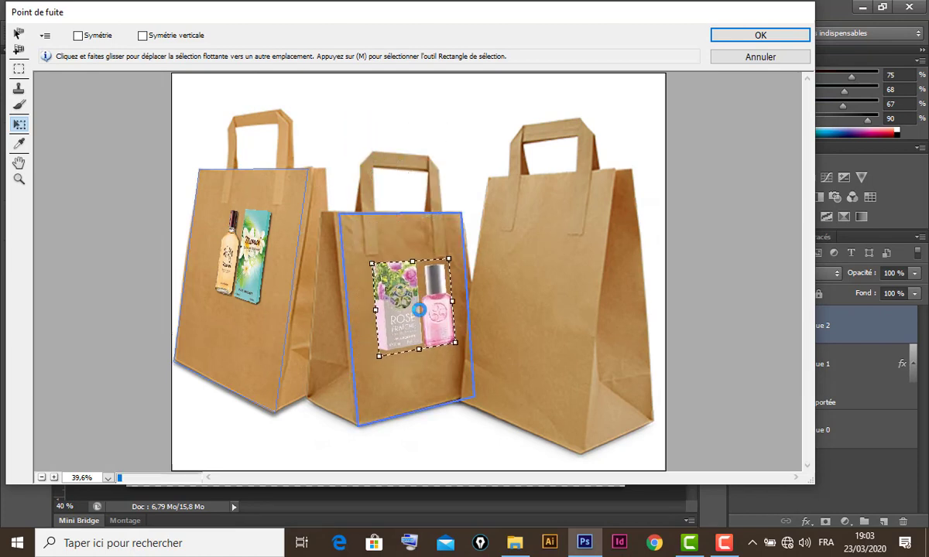
# Stretch the Rose Fraîche products slightly downward, shift them up a little on the middle bag, and apply the filter.
pyautogui.moveTo(420, 350); pyautogui.dragTo(418, 358)
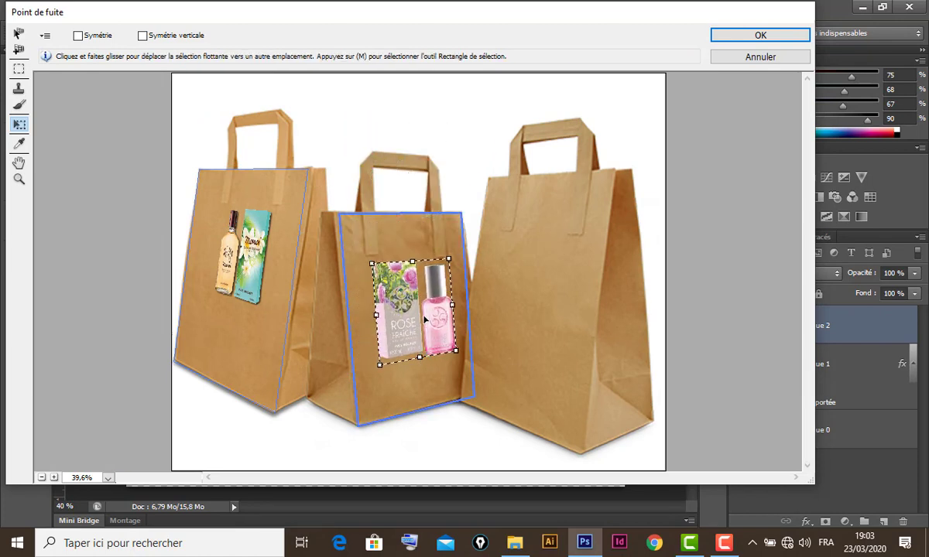
pyautogui.moveTo(419, 309); pyautogui.dragTo(418, 302)
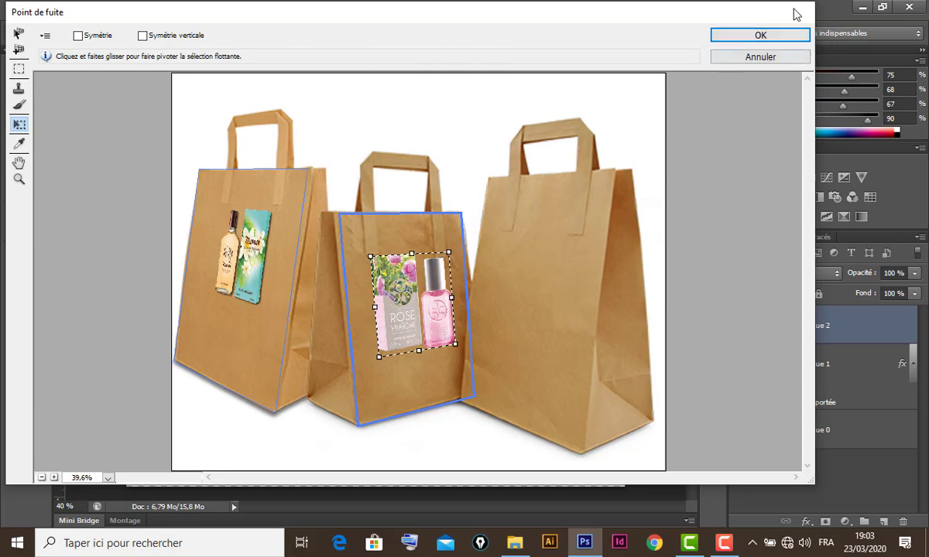
pyautogui.click(774, 38)
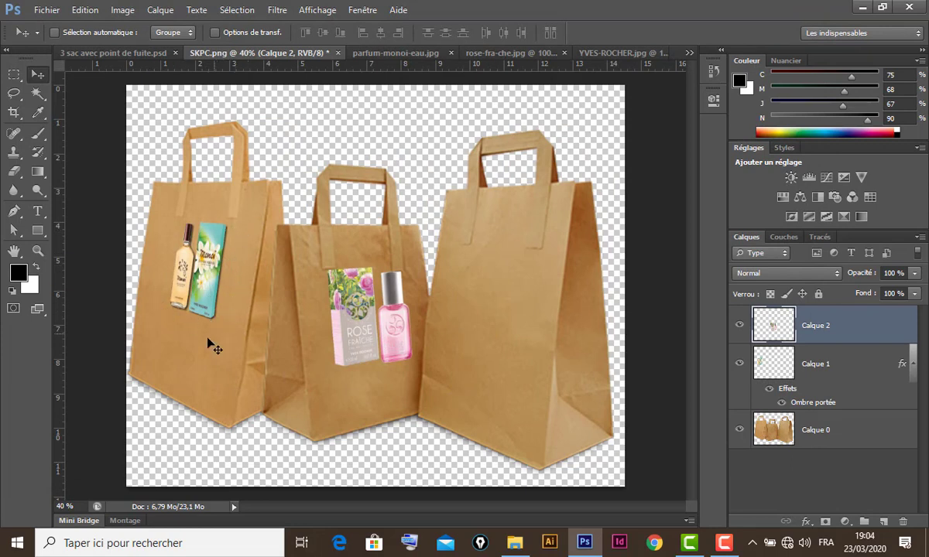
# Copy the drop shadow layer style from Calque 1 and paste it onto Calque 2.
pyautogui.rightClick(861, 371)
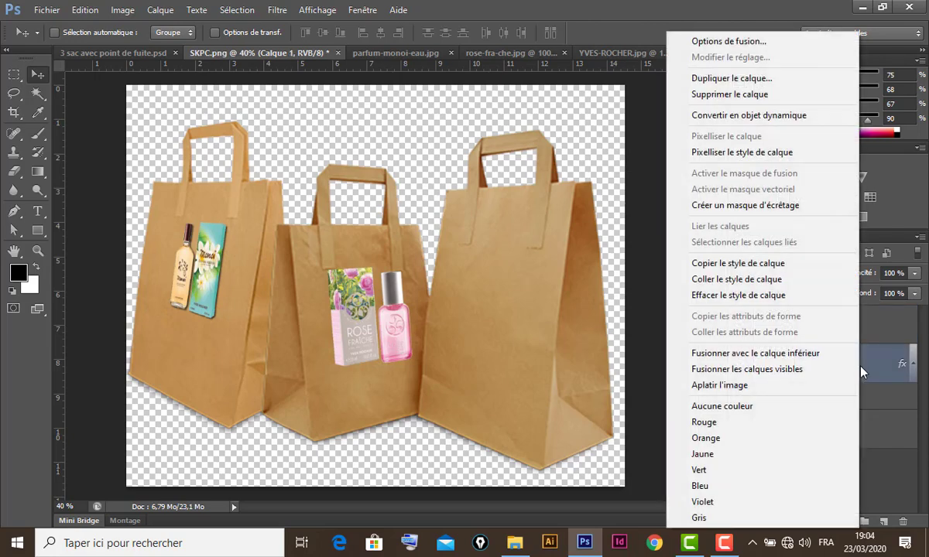
pyautogui.click(758, 264)
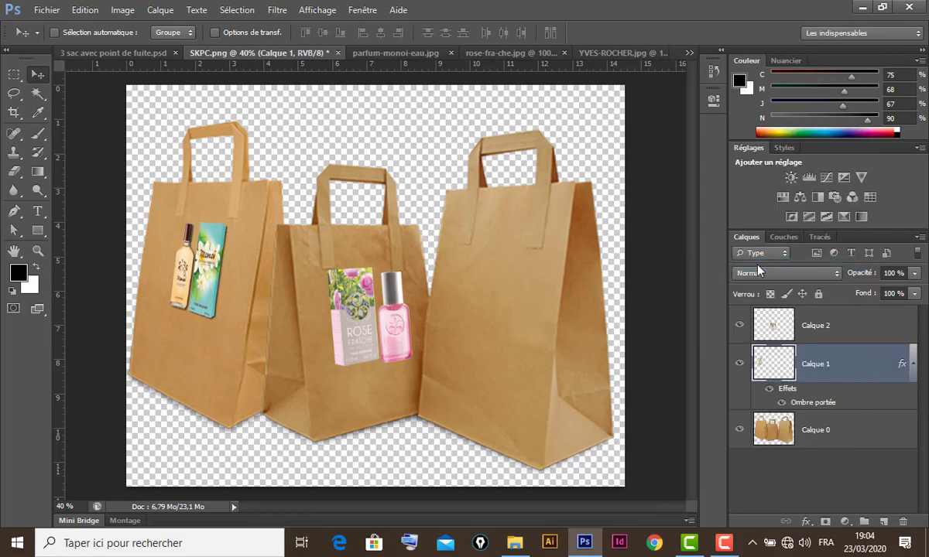
pyautogui.click(864, 330)
pyautogui.rightClick(859, 329)
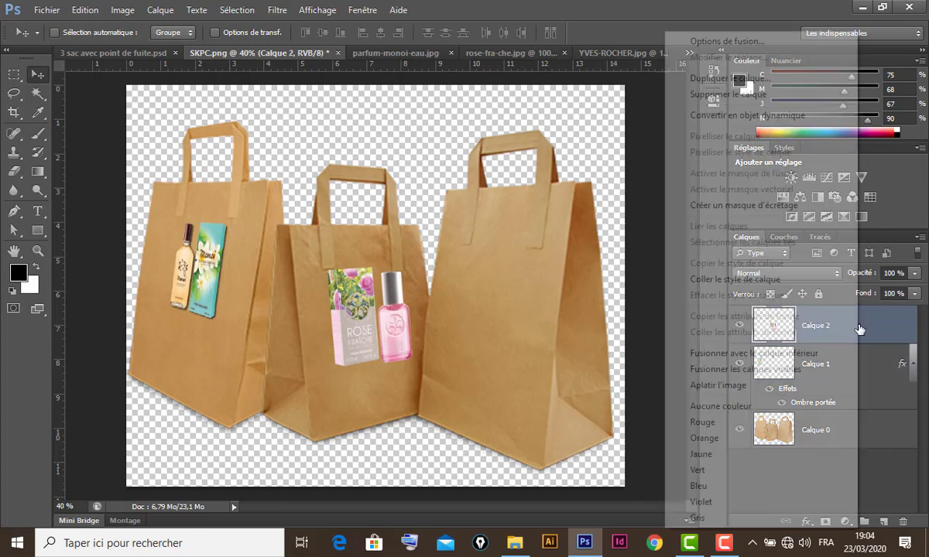
pyautogui.click(778, 280)
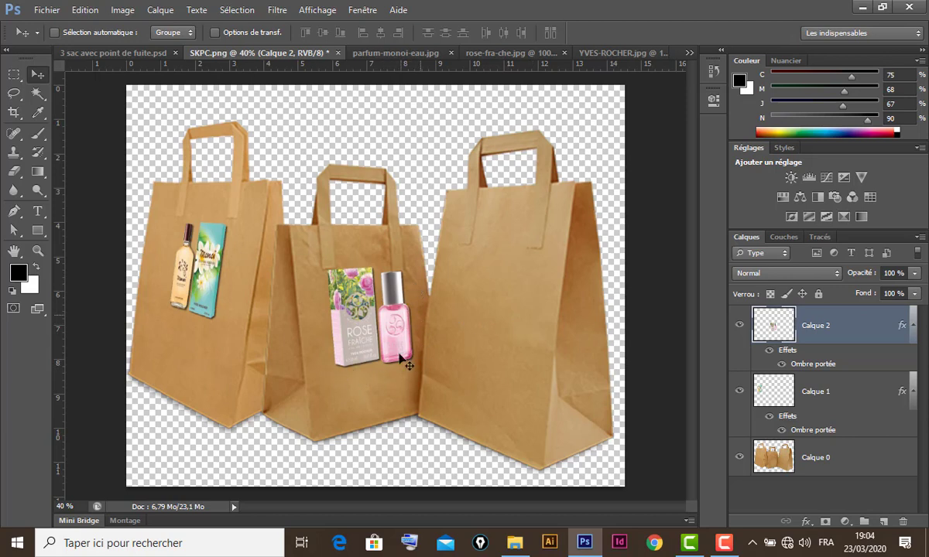
# Add a new layer to the bags document, and copy the apricot products from YVES-ROCHER.jpg using the layer's transparency as selection.
pyautogui.click(884, 523)
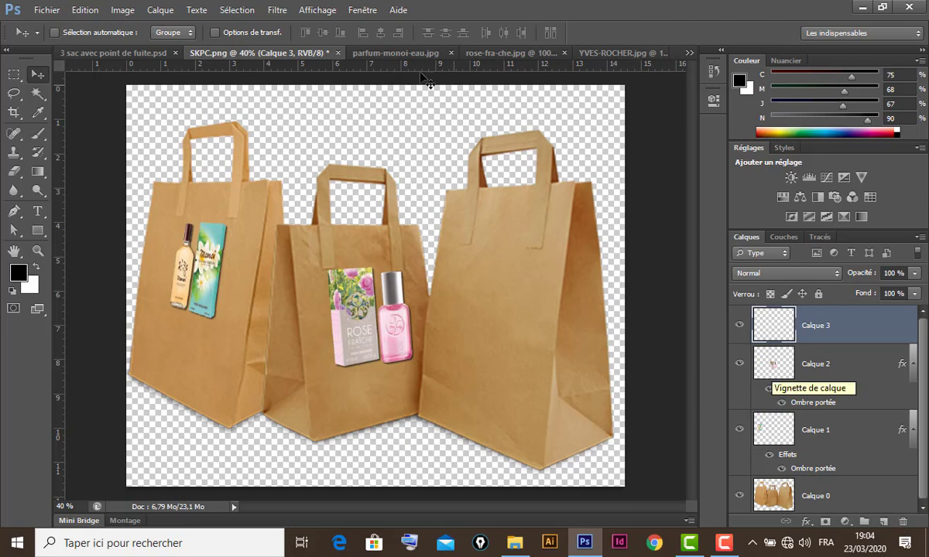
pyautogui.click(616, 53)
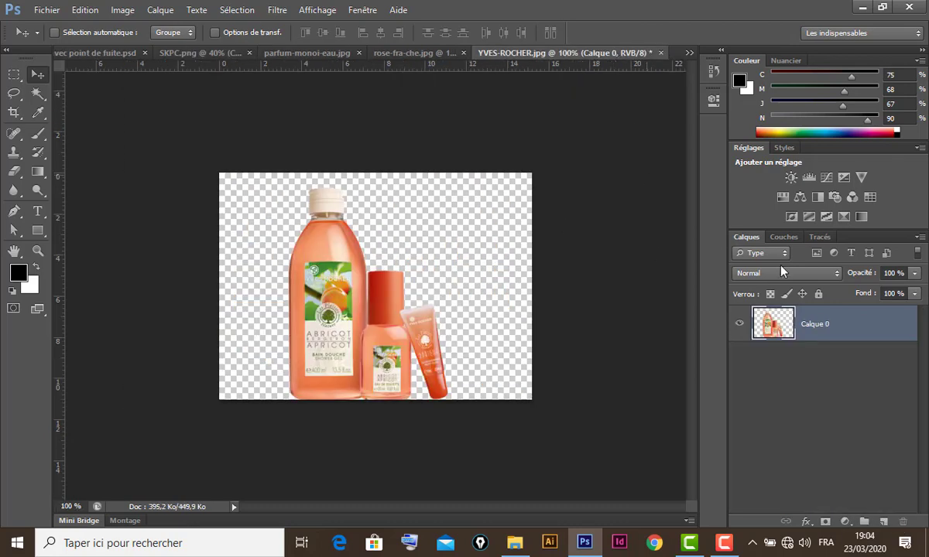
pyautogui.keyDown('ctrl'); pyautogui.click(775, 326); pyautogui.keyUp('ctrl')
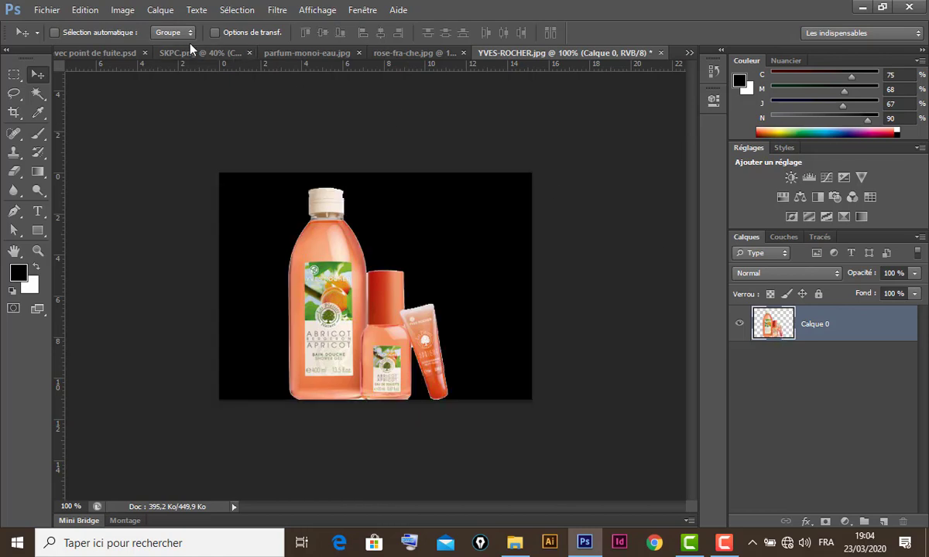
pyautogui.click(191, 53)
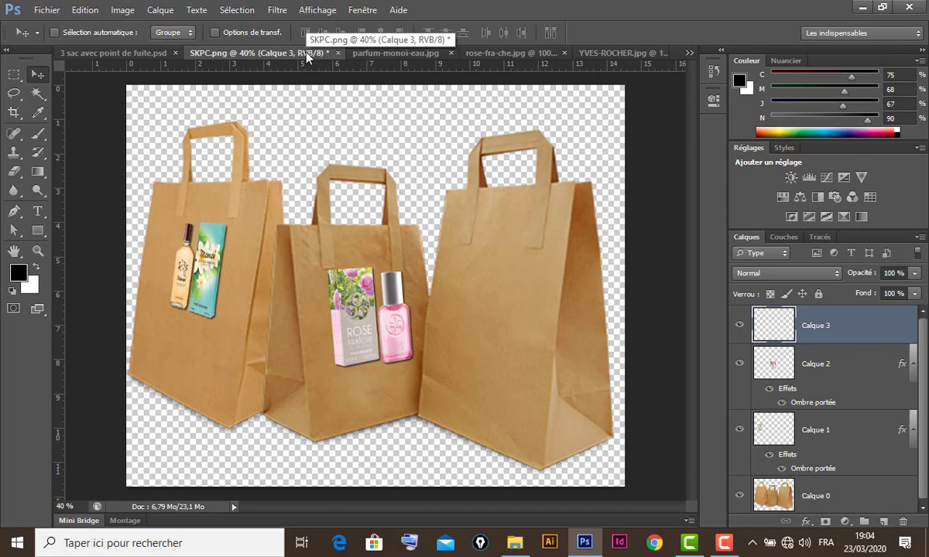
# Open Vanishing Point and create a perspective plane on the front face of the bag without products, using its four corners.
pyautogui.hotkey('ctrl', 'alt', 'v')
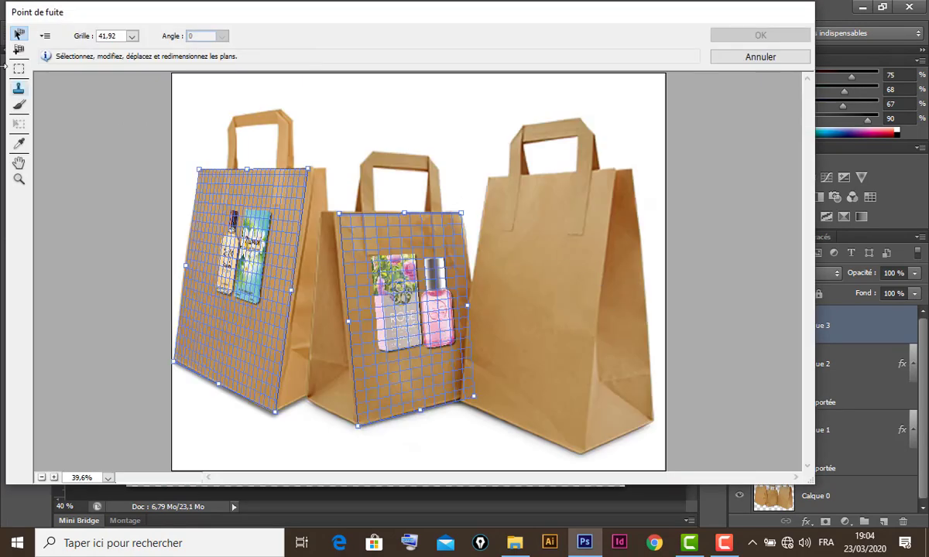
pyautogui.click(19, 49)
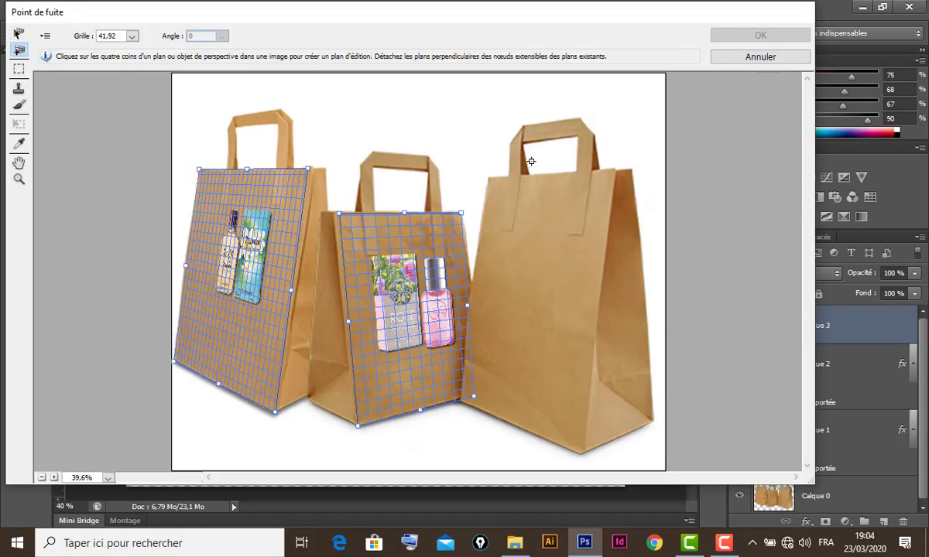
pyautogui.click(489, 179)
pyautogui.click(614, 170)
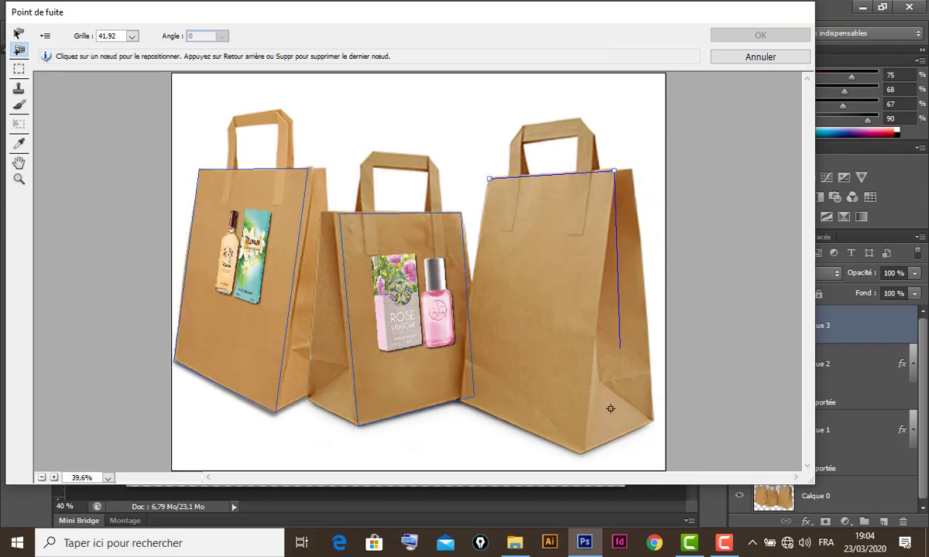
pyautogui.click(581, 450)
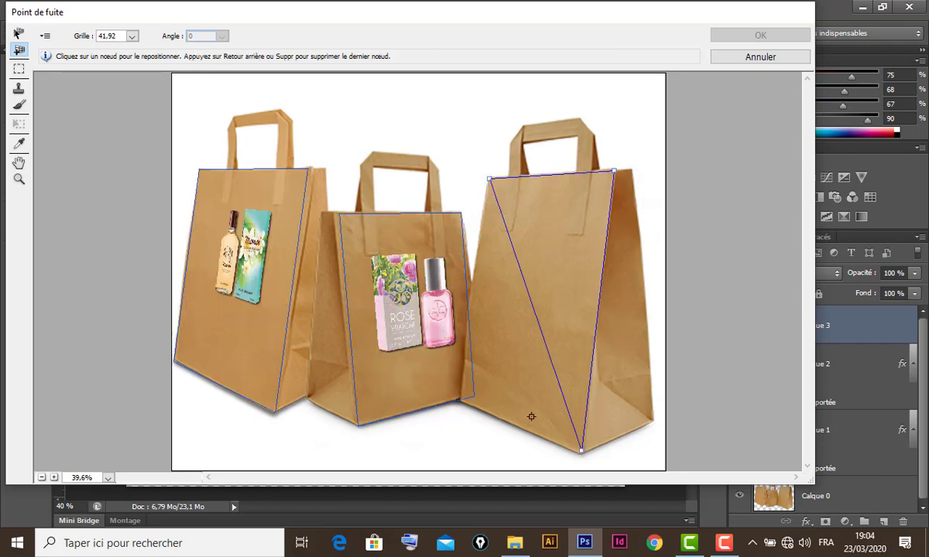
pyautogui.click(460, 400)
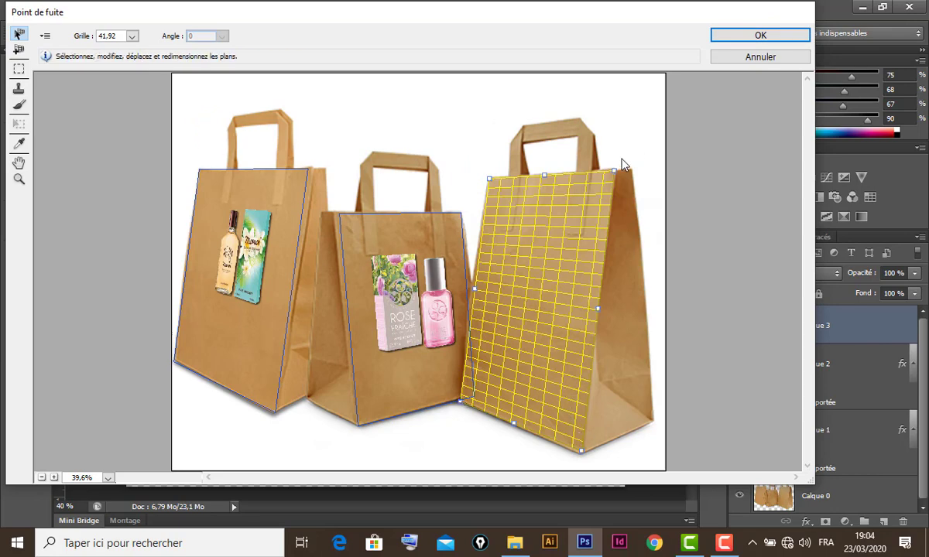
# Fine-tune the upper corners and the lowest corner of the new plane to match the third bag's front edges.
pyautogui.moveTo(614, 171); pyautogui.dragTo(610, 171)
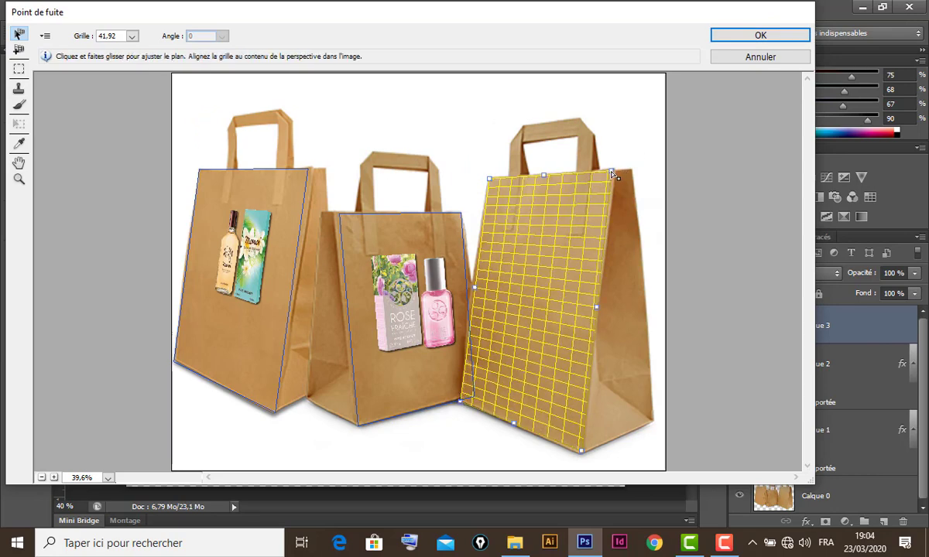
pyautogui.moveTo(581, 452); pyautogui.dragTo(580, 452)
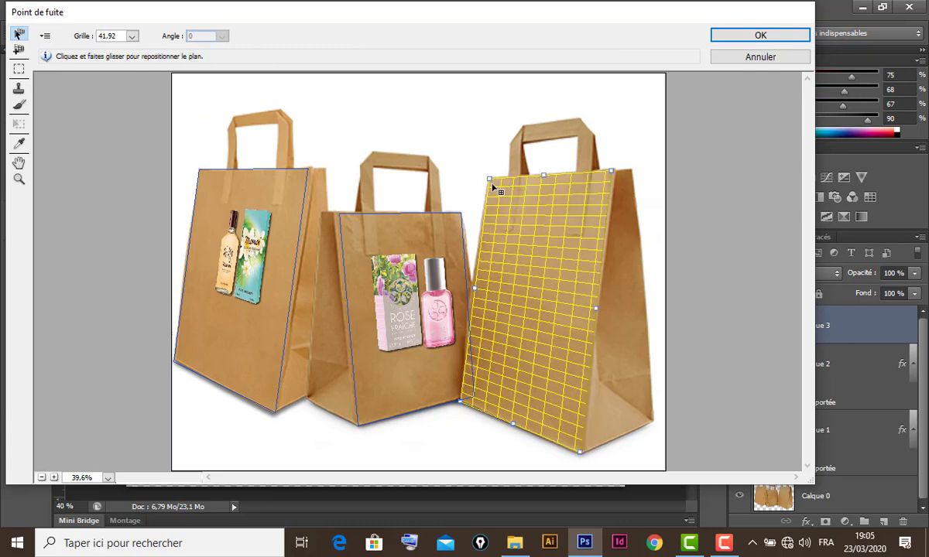
pyautogui.moveTo(489, 179); pyautogui.dragTo(493, 181)
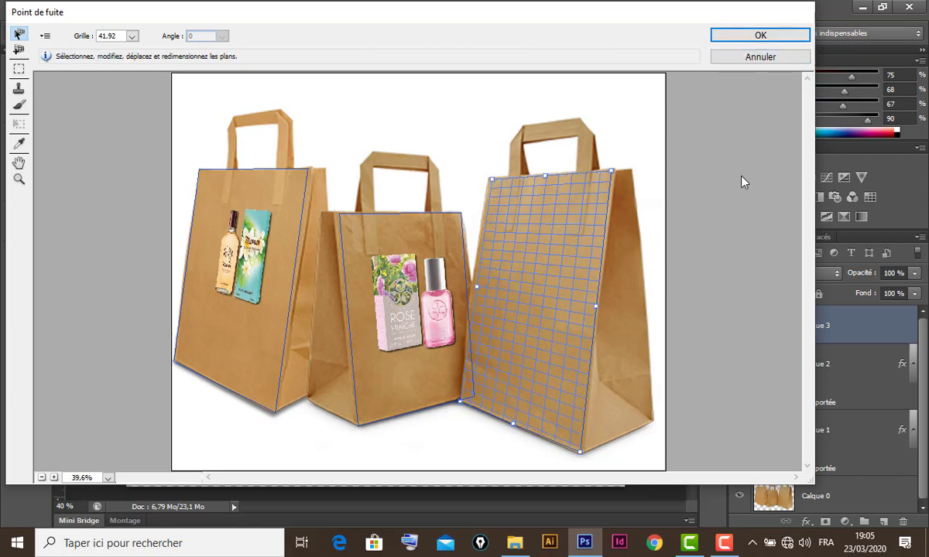
# Paste the copied apricot products into Vanishing Point and move them onto the third bag's front plane with the Transform tool.
pyautogui.press('alt')
pyautogui.hotkey('ctrl', 'v')
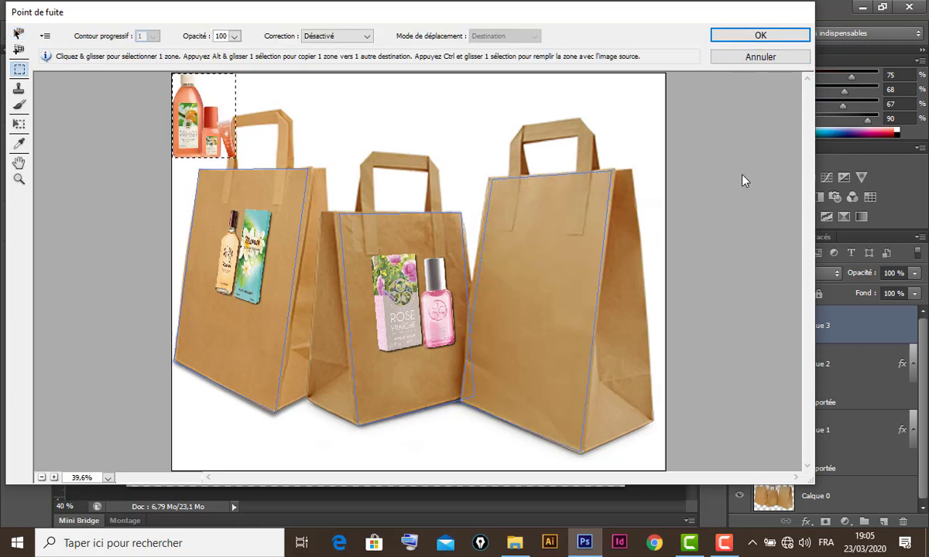
pyautogui.press('alt')
pyautogui.press('t')
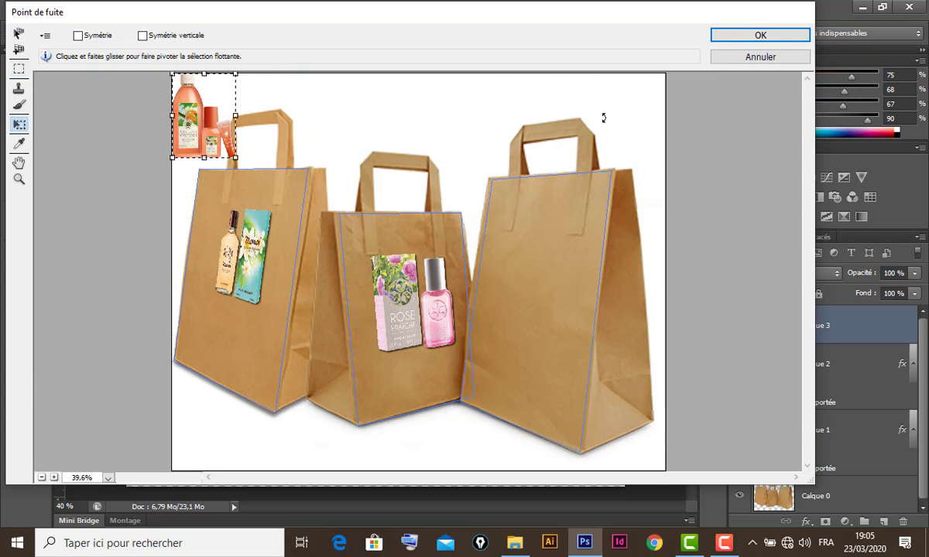
pyautogui.moveTo(205, 113); pyautogui.dragTo(531, 276)
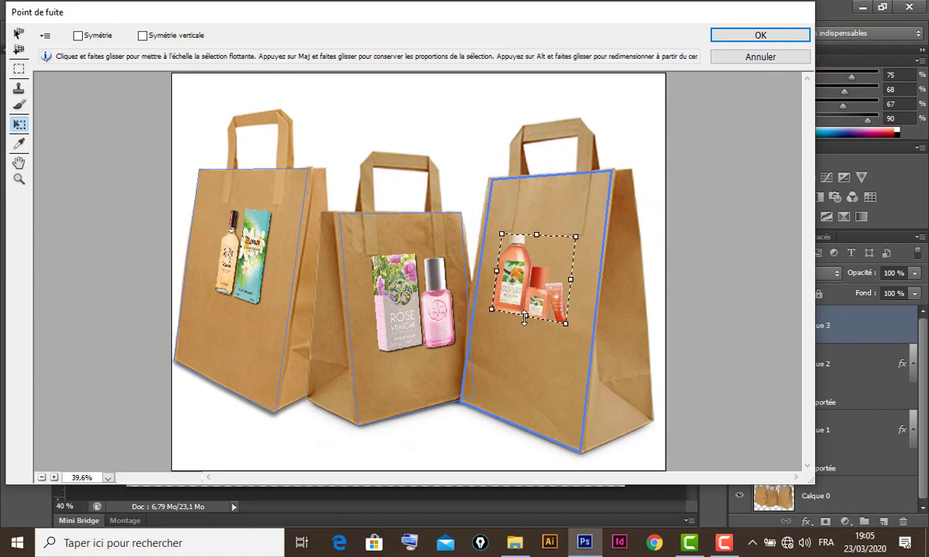
# Resize and reposition the apricot products so they sit slim and upright on the upper half of the third bag's front.
pyautogui.moveTo(525, 316); pyautogui.dragTo(521, 350)
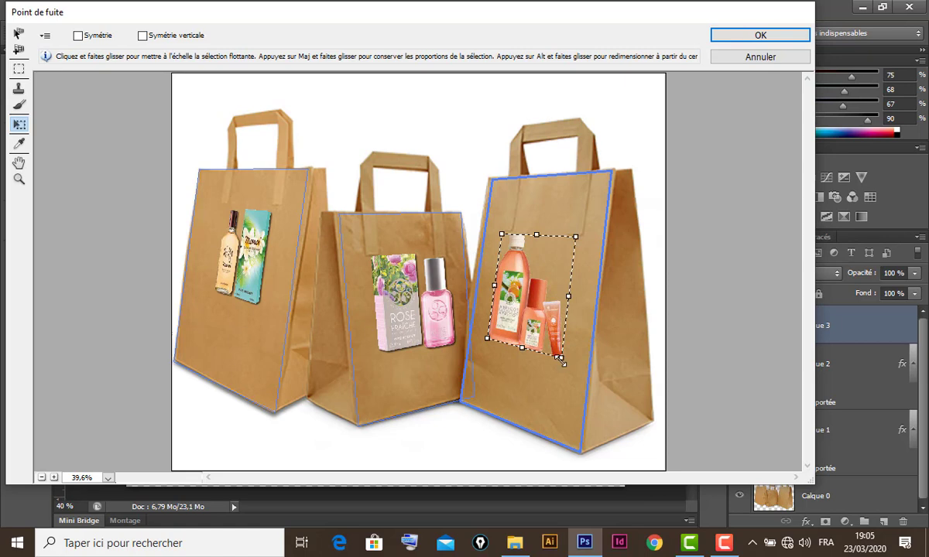
pyautogui.moveTo(563, 361); pyautogui.dragTo(571, 319)
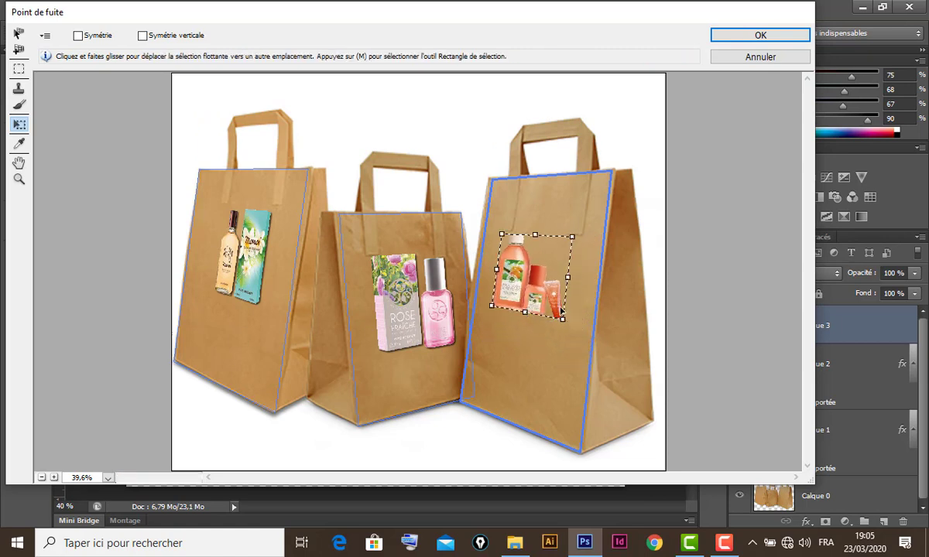
pyautogui.moveTo(567, 276); pyautogui.dragTo(557, 336)
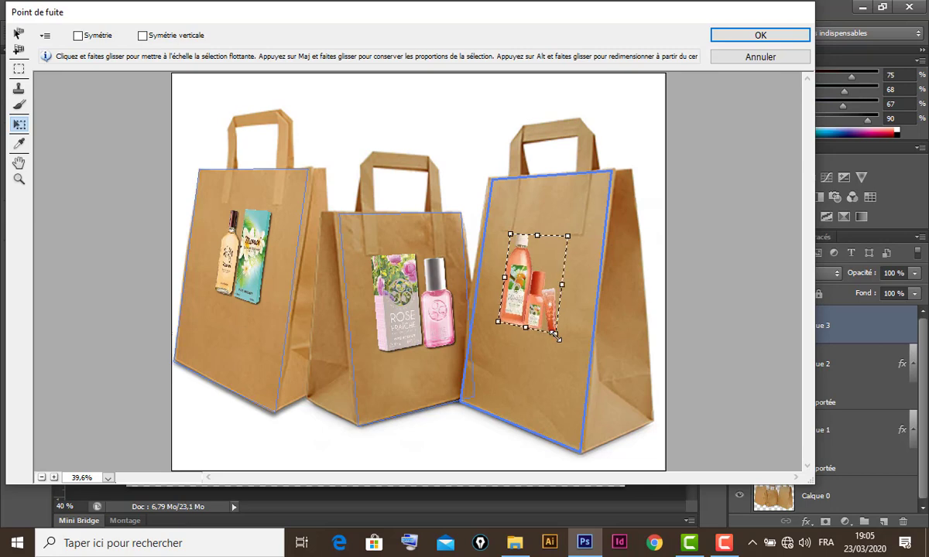
# Apply the Vanishing Point filter and paste the copied drop shadow layer style onto Calque 3.
pyautogui.click(759, 37)
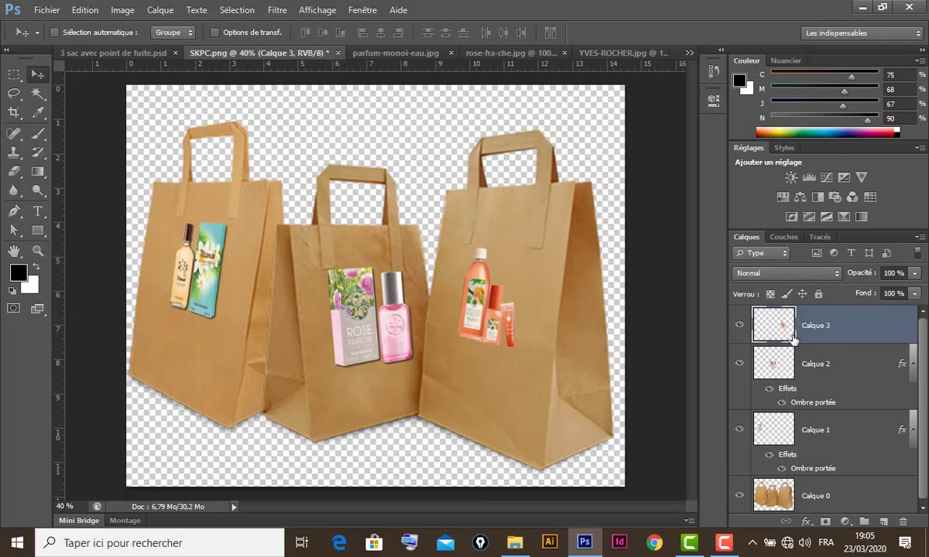
pyautogui.rightClick(859, 327)
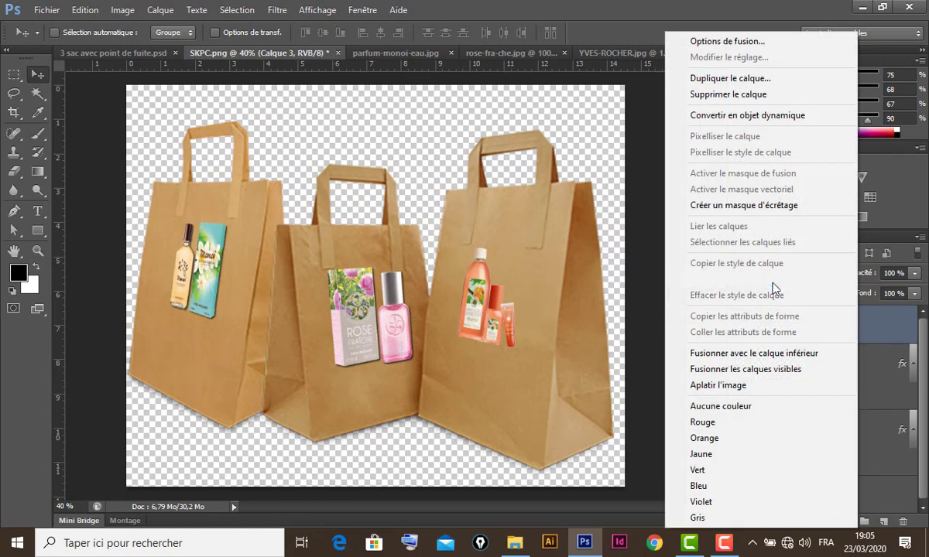
pyautogui.click(724, 264)
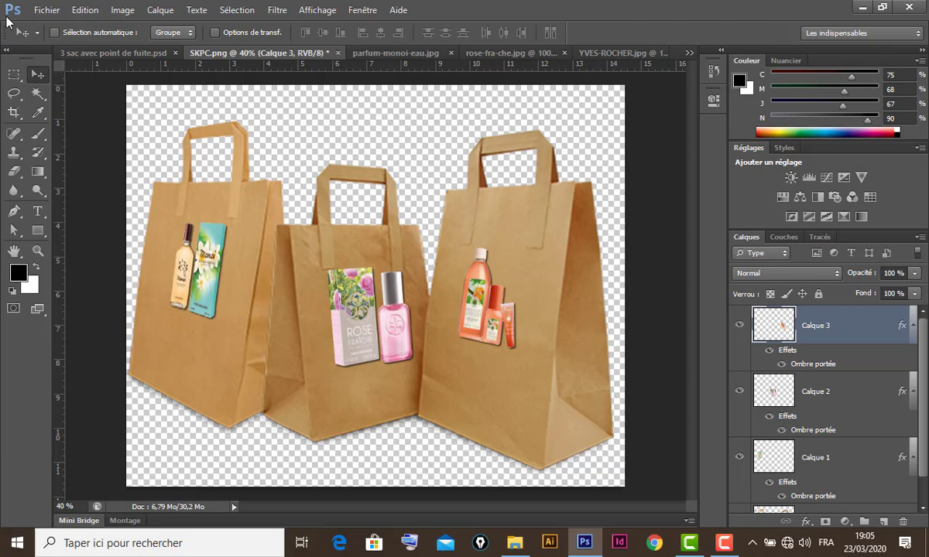
# Open the Logo-Yves-Rocher image from the 3-Point de Fuite folder.
pyautogui.click(46, 11)
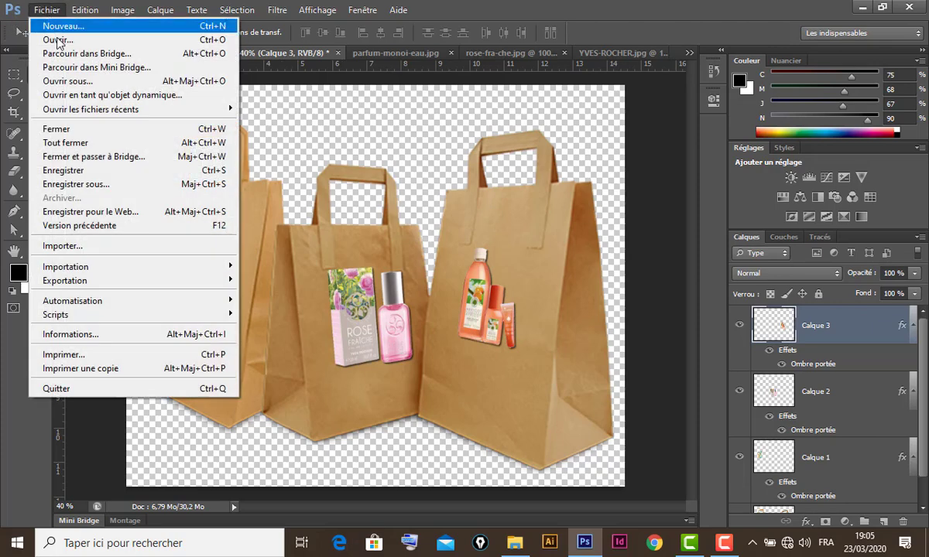
pyautogui.click(58, 40)
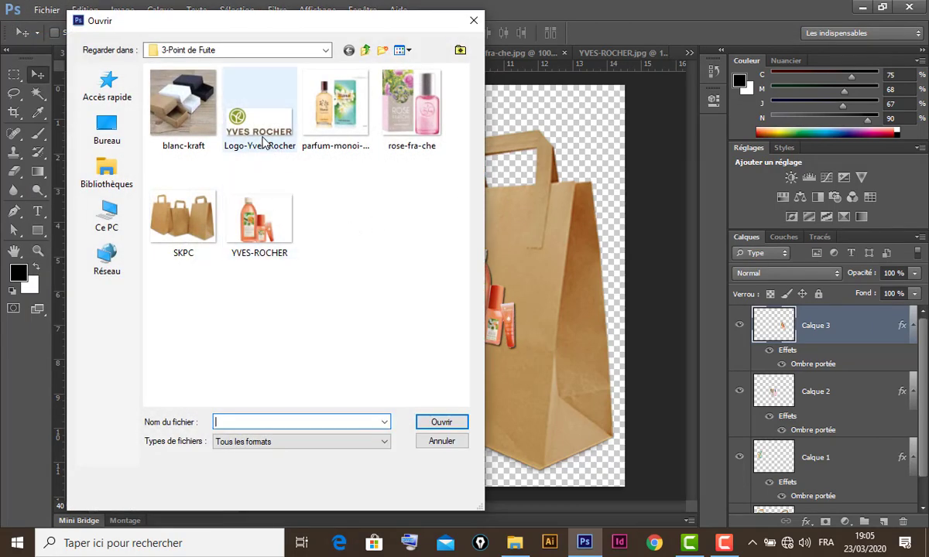
pyautogui.click(263, 142)
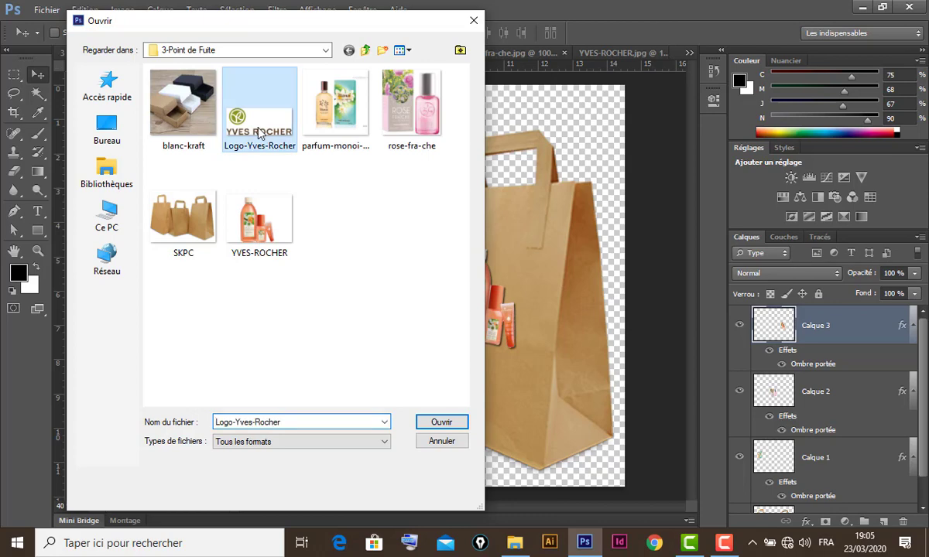
pyautogui.click(443, 422)
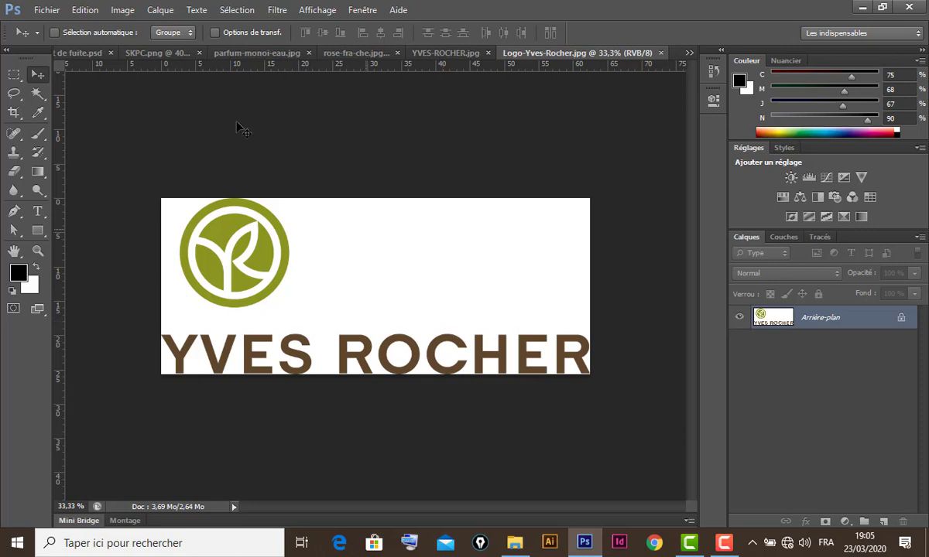
# Convert the logo's locked background into a regular layer, keeping the suggested name Calque 0.
pyautogui.click(38, 93)
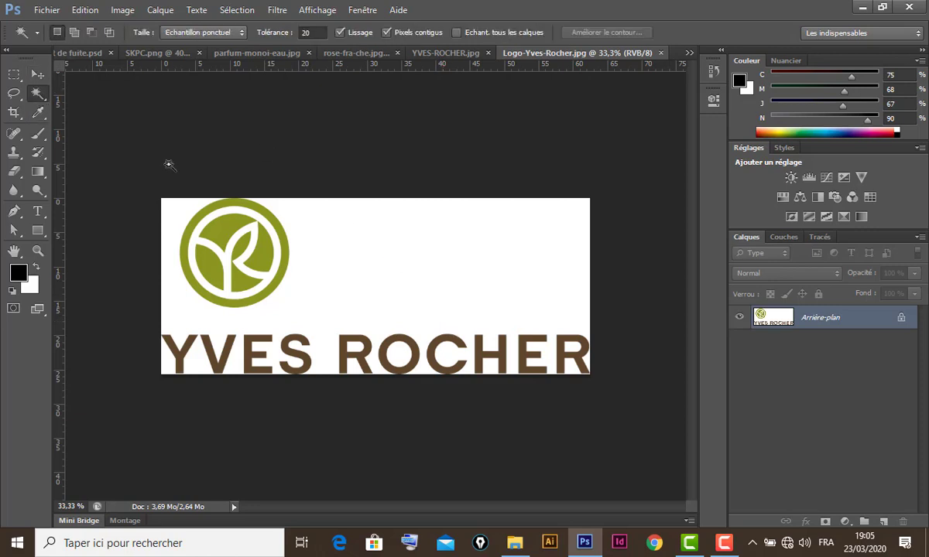
pyautogui.click(464, 263)
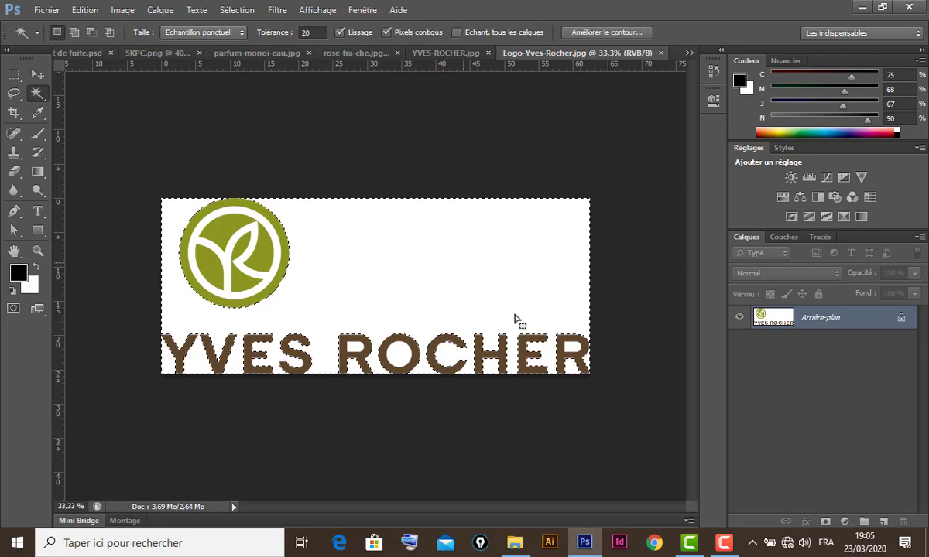
pyautogui.doubleClick(873, 326)
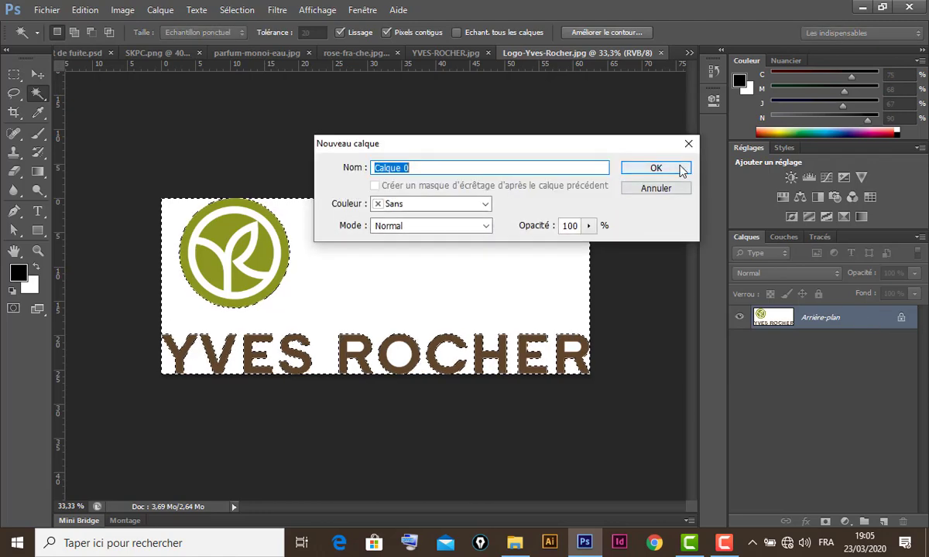
pyautogui.click(652, 168)
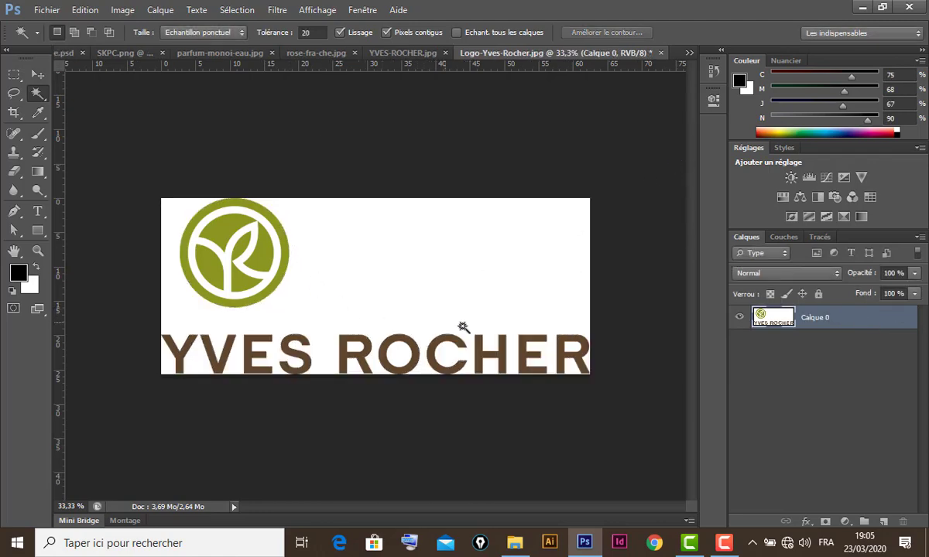
# Select the white background with the Magic Wand, extend it to all similar white areas, delete them, and deselect.
pyautogui.click(421, 255)
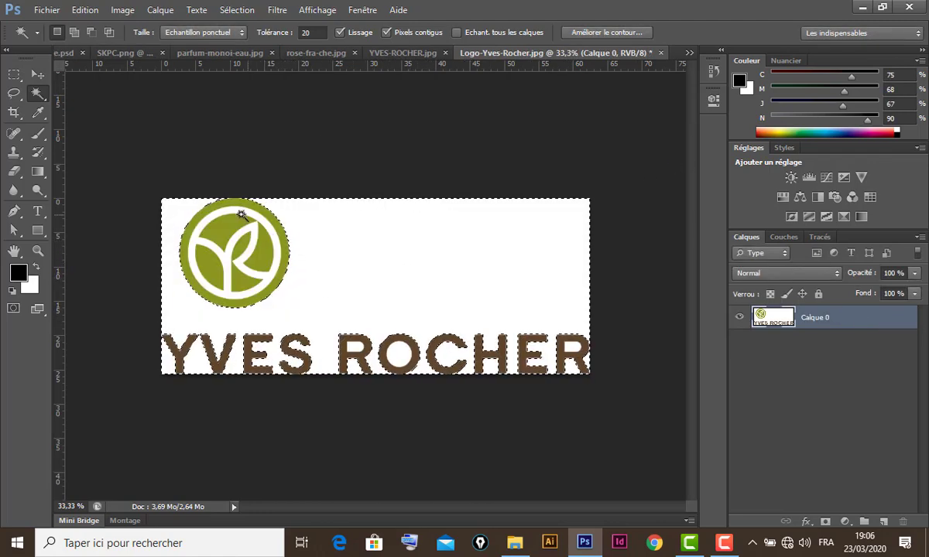
pyautogui.click(236, 11)
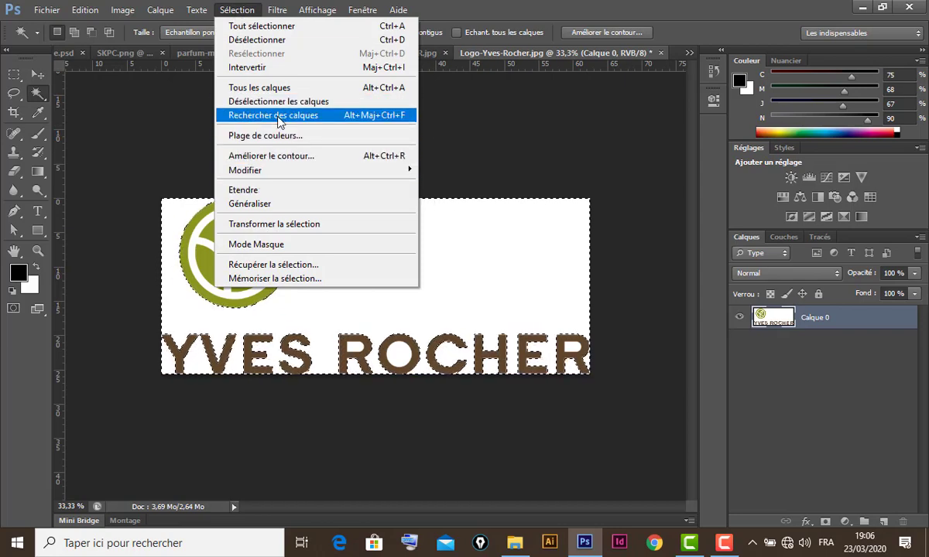
pyautogui.click(284, 206)
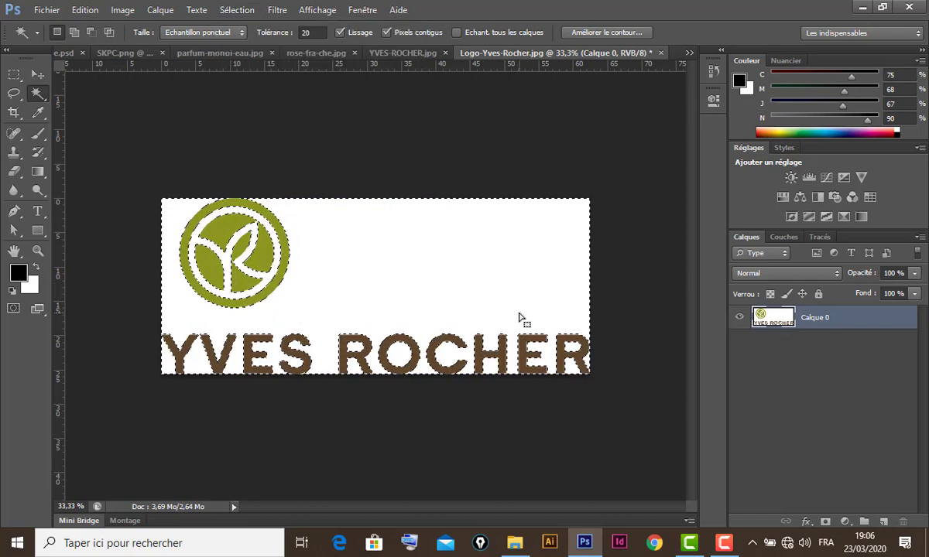
pyautogui.press('Delete')
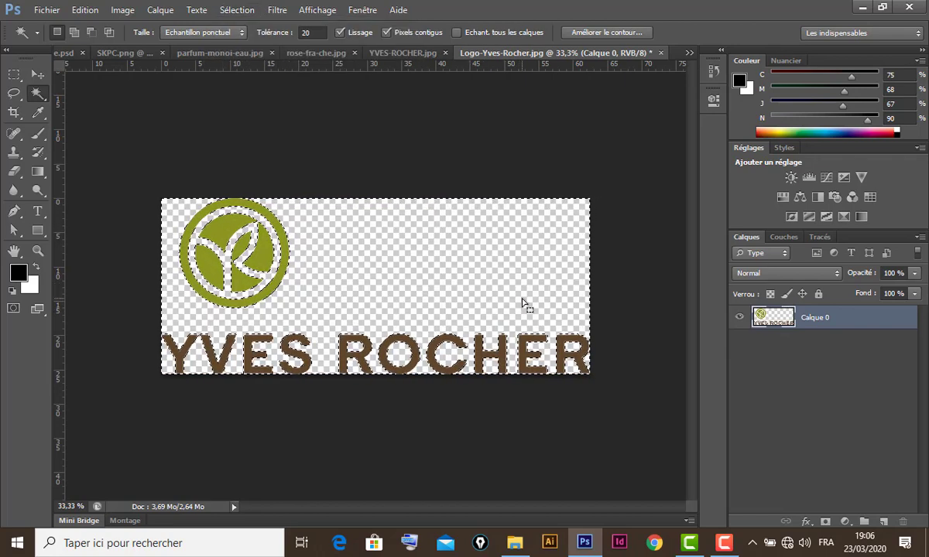
pyautogui.hotkey('ctrl', 'd')
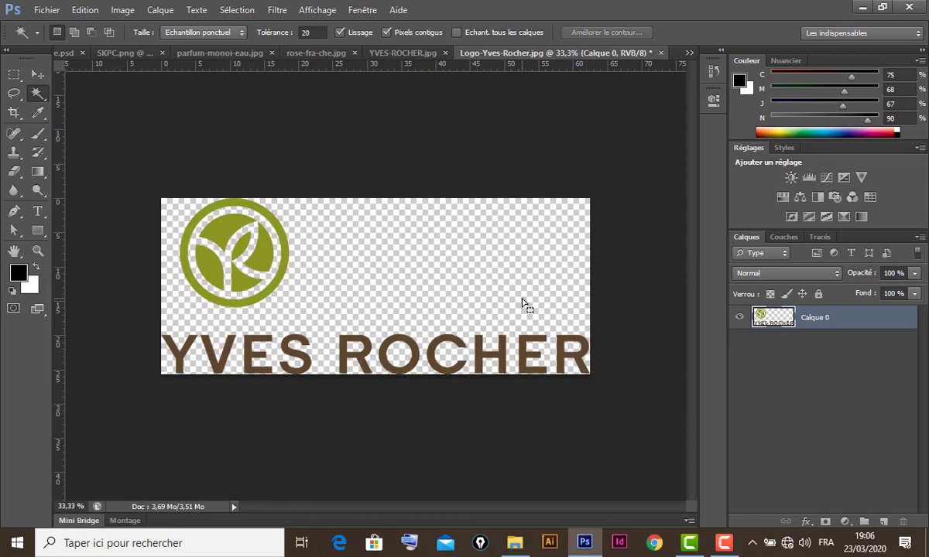
# Select the logo artwork by loading Calque 0's transparency as a selection, and clear the selection.
pyautogui.click(37, 74)
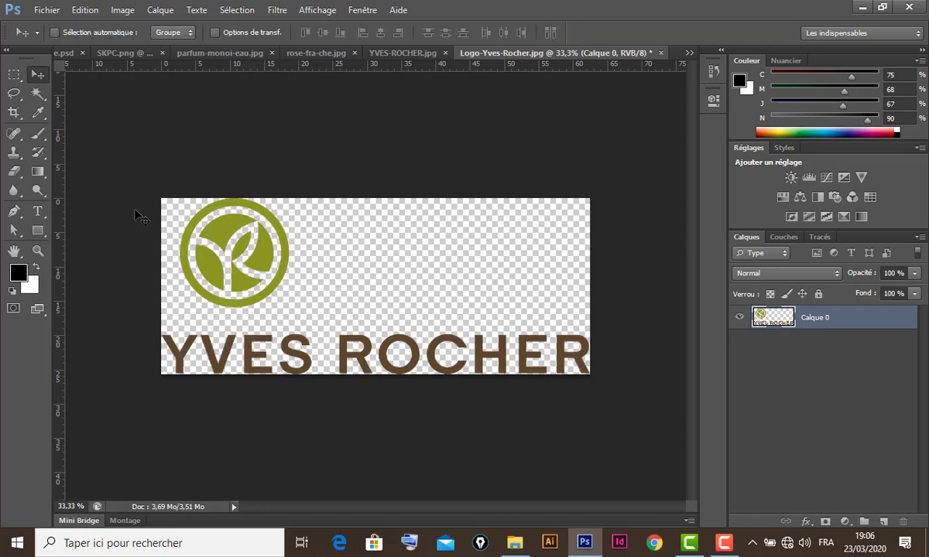
pyautogui.moveTo(776, 317); pyautogui.dragTo(780, 321)
pyautogui.keyDown('ctrl'); pyautogui.click(781, 320); pyautogui.keyUp('ctrl')
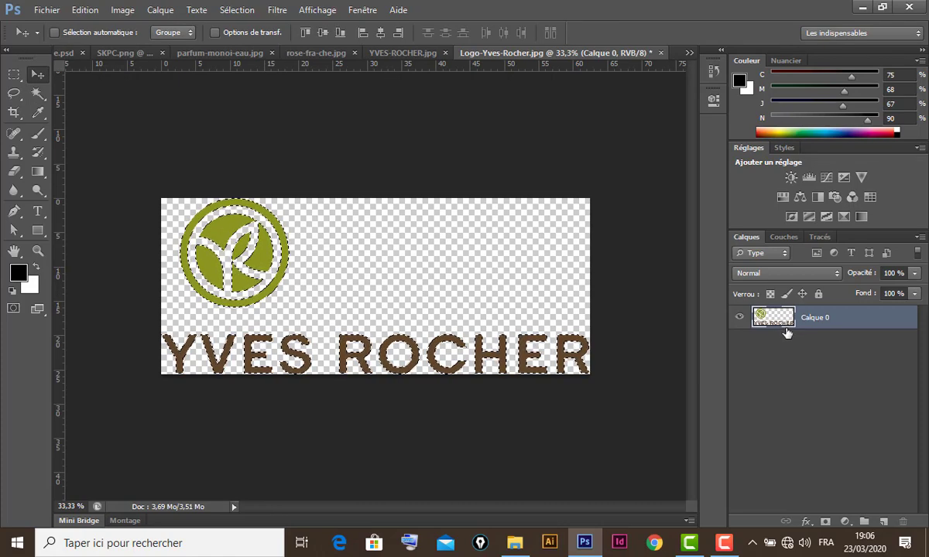
pyautogui.hotkey('ctrl', 'd')
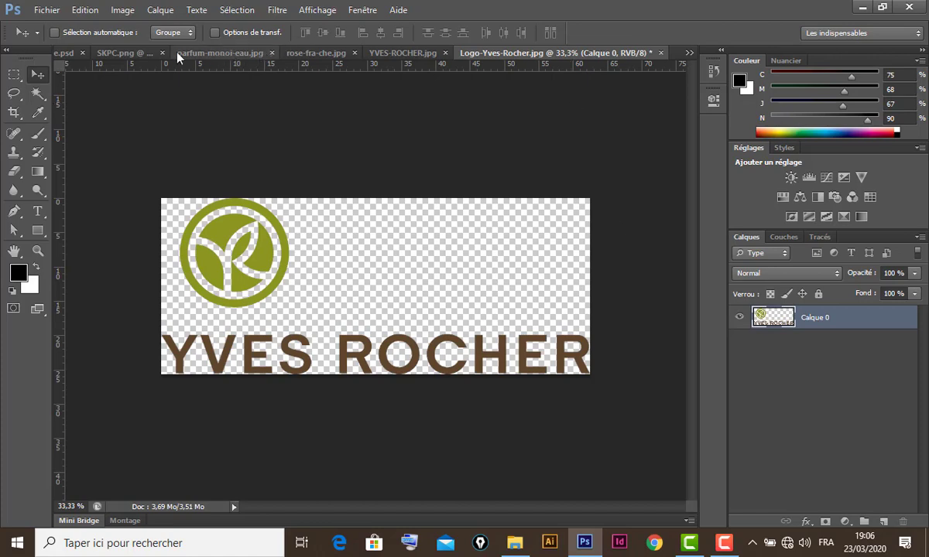
# Return to the SKPC.png bags document and add a new empty layer above Calque 3.
pyautogui.click(133, 53)
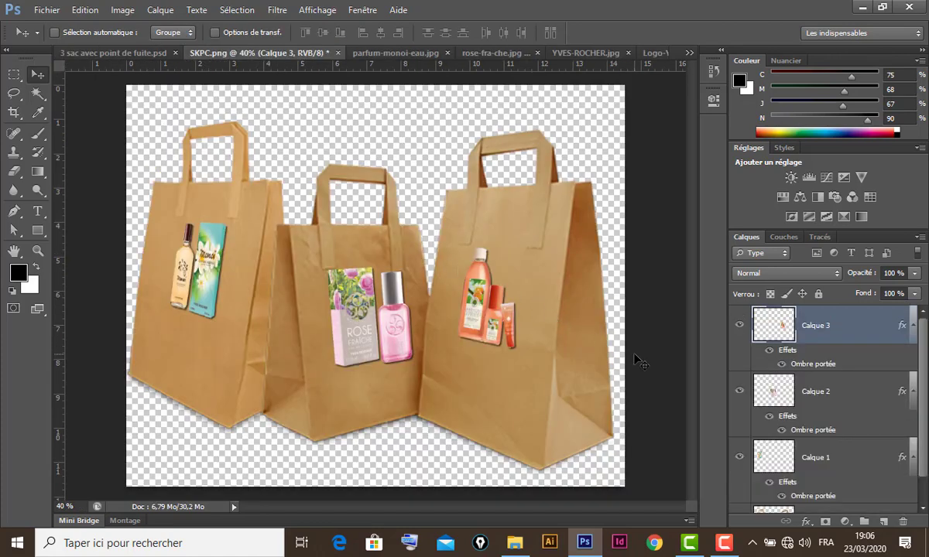
pyautogui.click(882, 523)
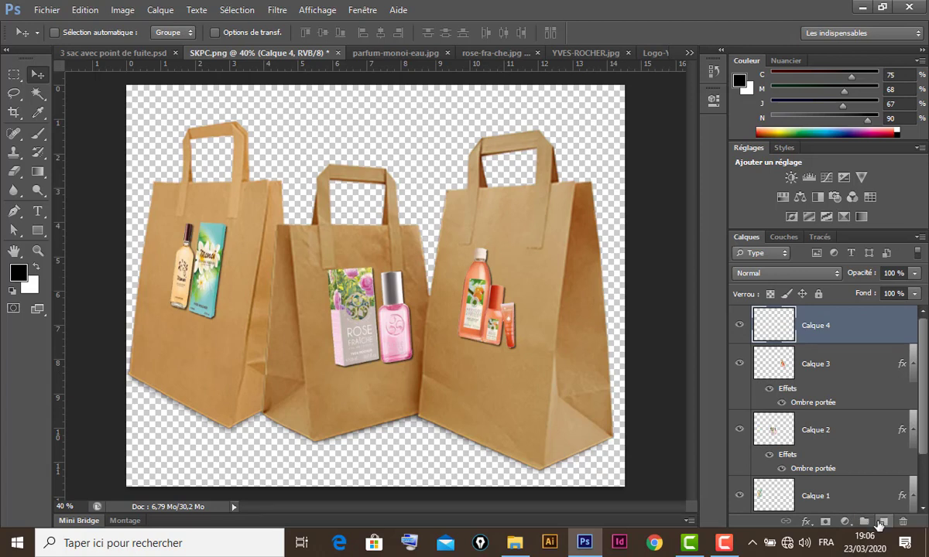
# Open the Vanishing Point filter on Calque 4 and paste the copied Yves Rocher logo into it.
pyautogui.click(277, 10)
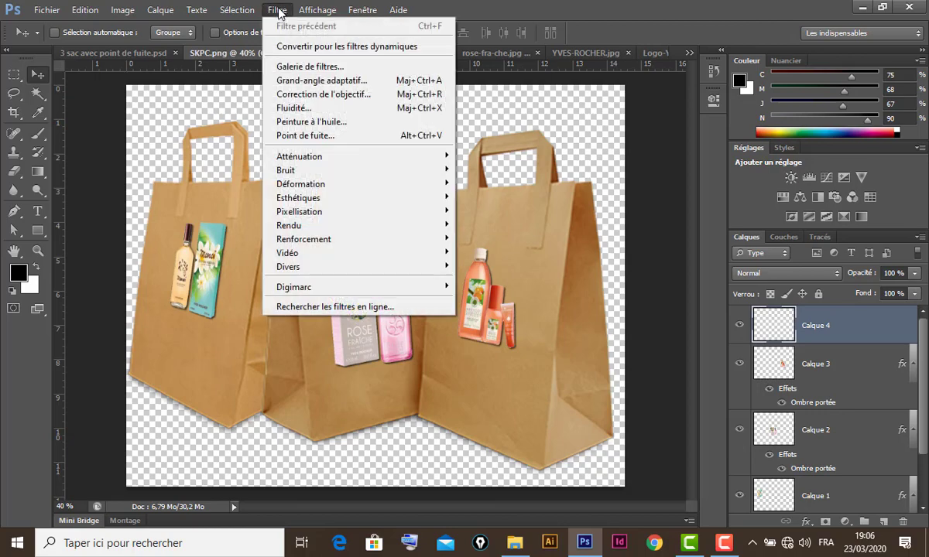
pyautogui.moveTo(236, 10)
pyautogui.moveTo(277, 10)
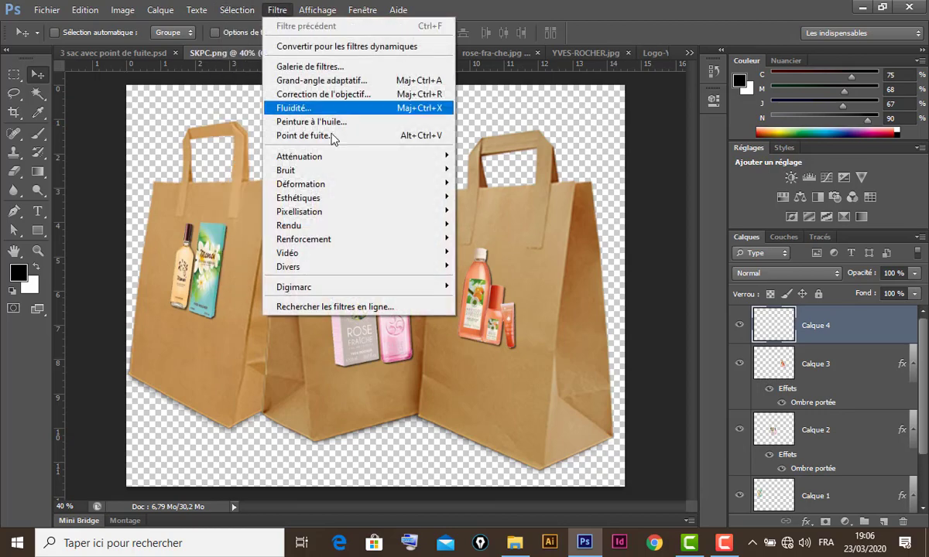
pyautogui.click(334, 135)
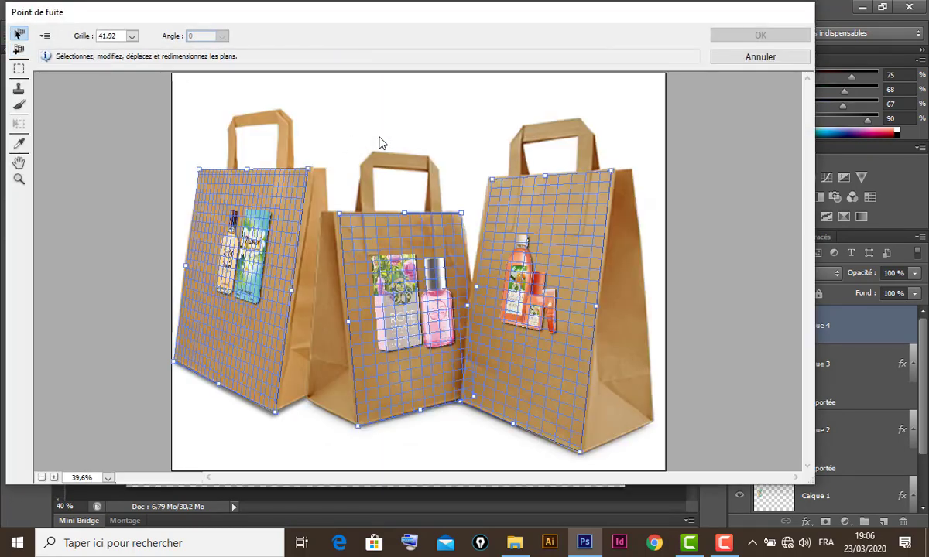
pyautogui.hotkey('ctrl', 'v')
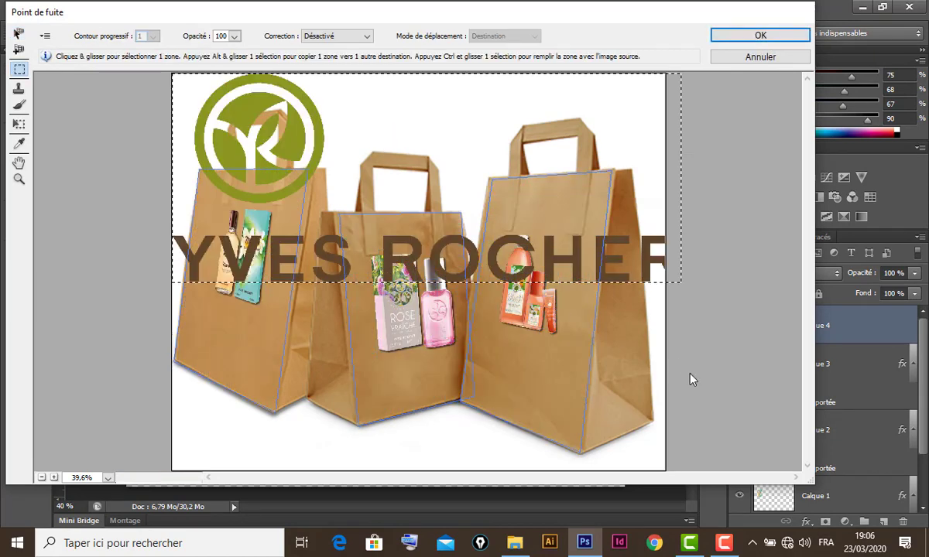
# Scale the pasted logo down and place it in perspective on the lower front of the leftmost bag.
pyautogui.press('t')
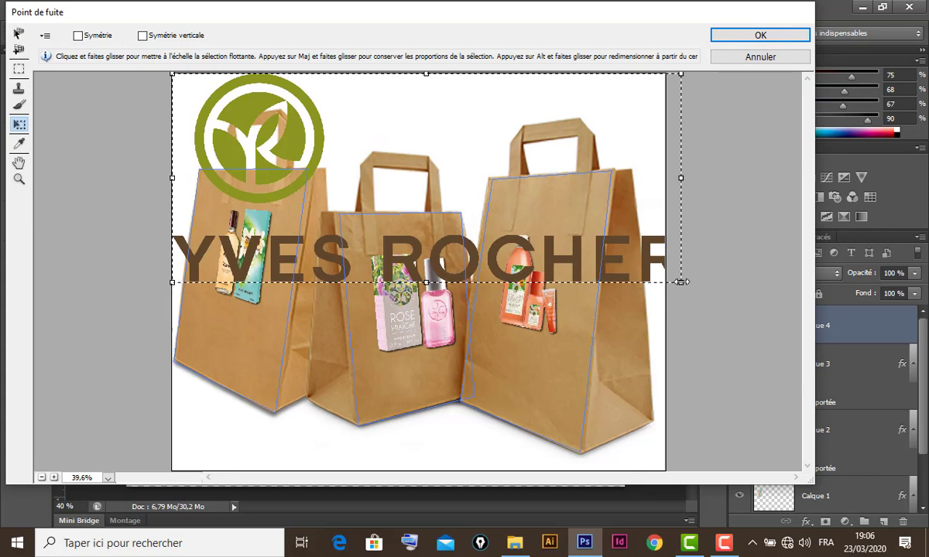
pyautogui.moveTo(680, 282); pyautogui.dragTo(227, 343)
pyautogui.moveTo(234, 298); pyautogui.dragTo(228, 345)
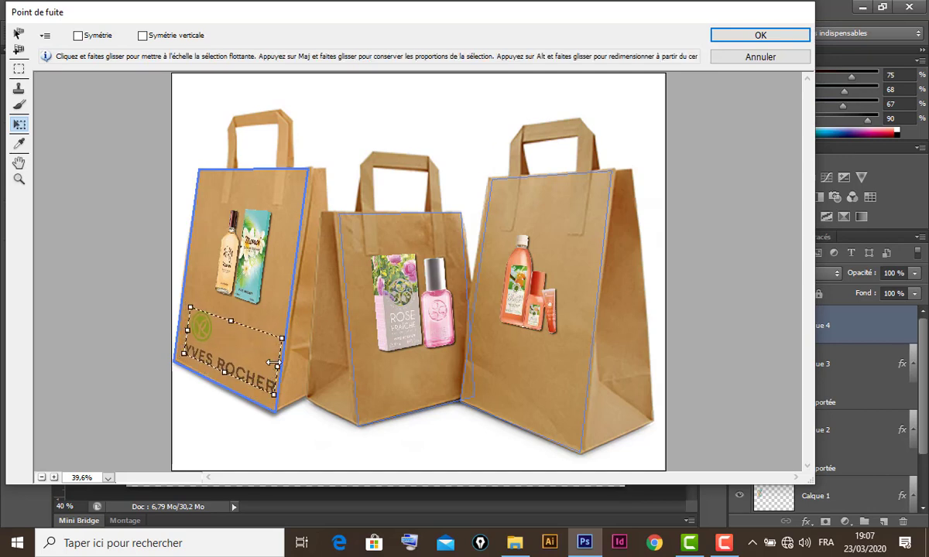
# Place copies of the logo on the lower fronts of the middle and rightmost bags, resizing the middle copy to fit its plane.
pyautogui.moveTo(277, 366); pyautogui.dragTo(419, 365)
pyautogui.press('alt')
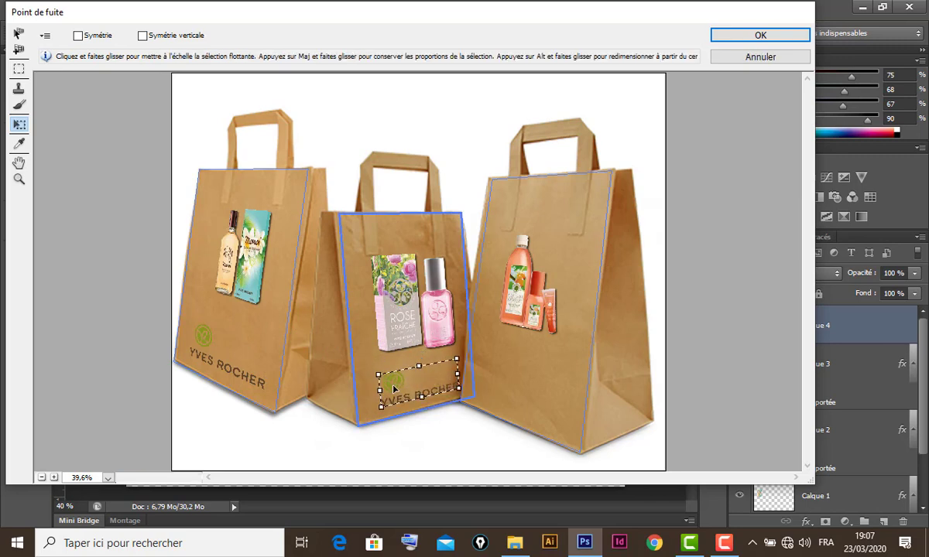
pyautogui.moveTo(380, 391); pyautogui.dragTo(376, 392)
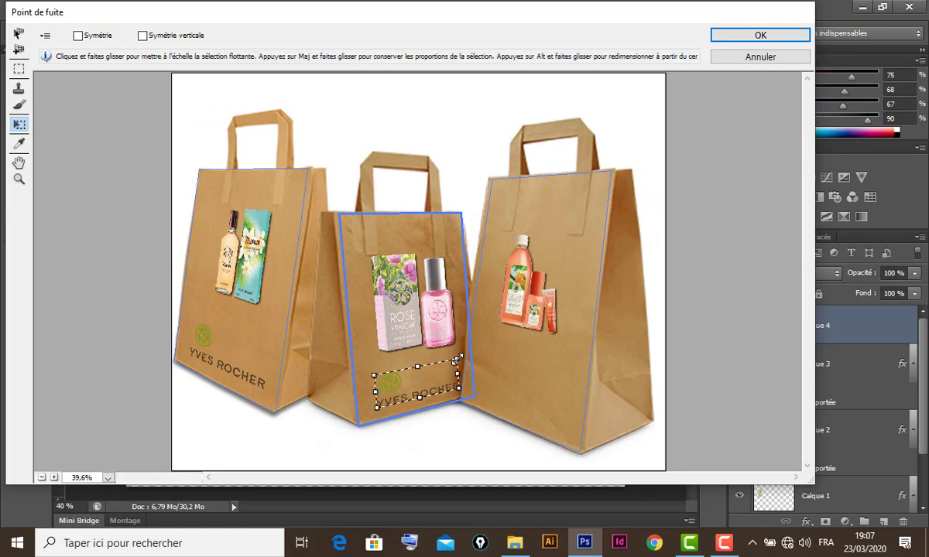
pyautogui.moveTo(459, 359); pyautogui.dragTo(459, 356)
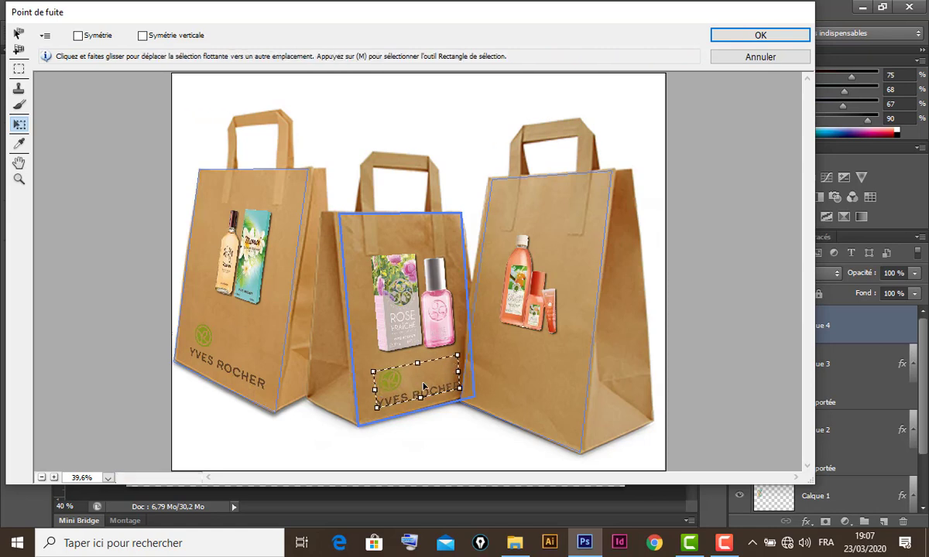
pyautogui.moveTo(420, 385); pyautogui.dragTo(570, 409)
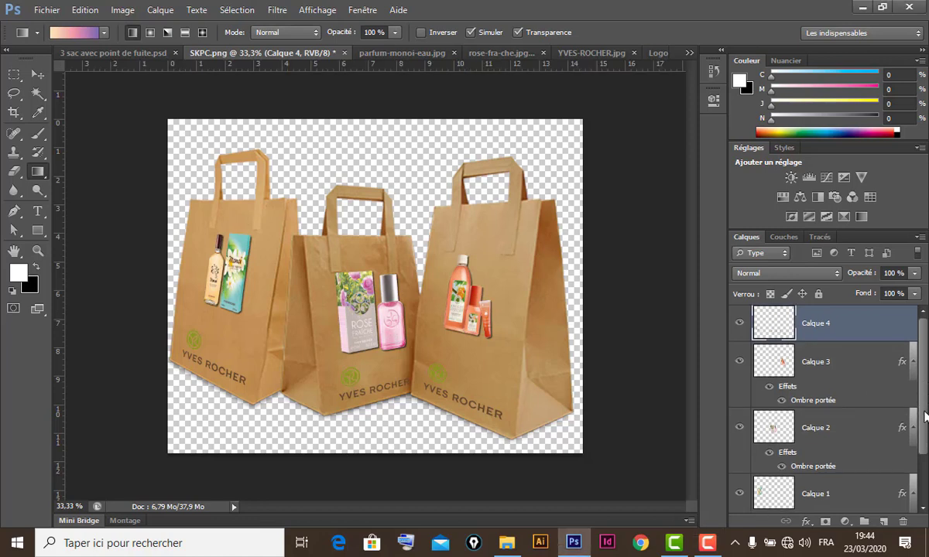
# Collapse the effects lists of Calque 3, Calque 2 and Calque 1.
pyautogui.moveTo(922, 416)
pyautogui.mouseDown()
pyautogui.moveTo(919, 444)
pyautogui.moveTo(925, 397)
pyautogui.mouseUp()
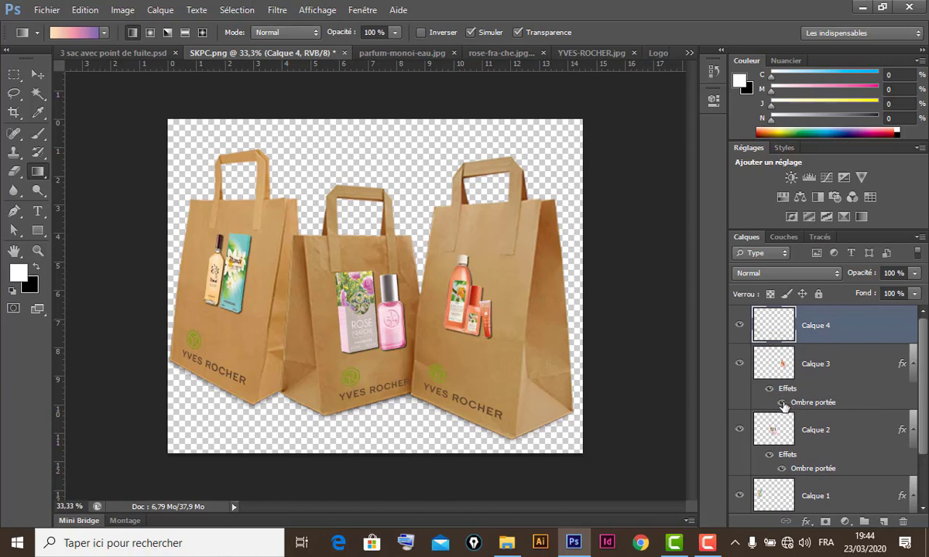
pyautogui.click(913, 365)
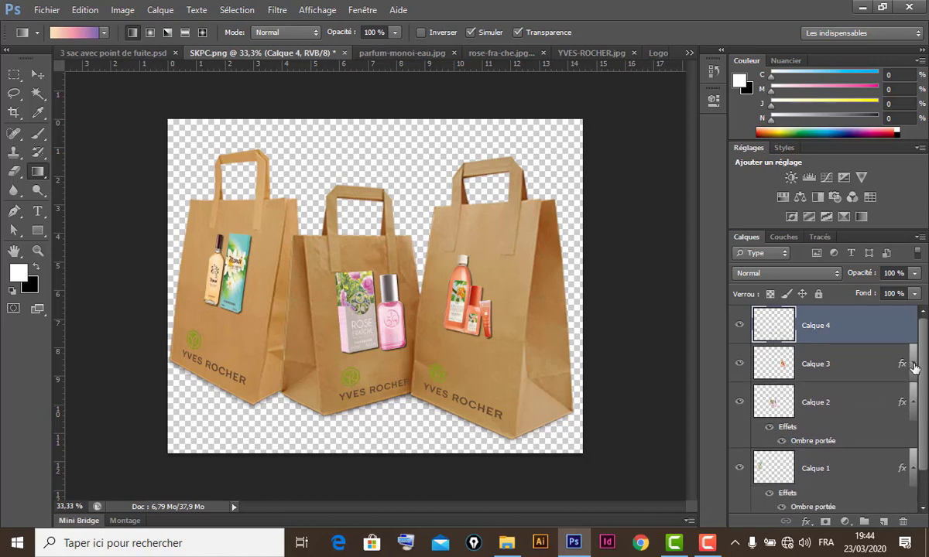
pyautogui.click(913, 404)
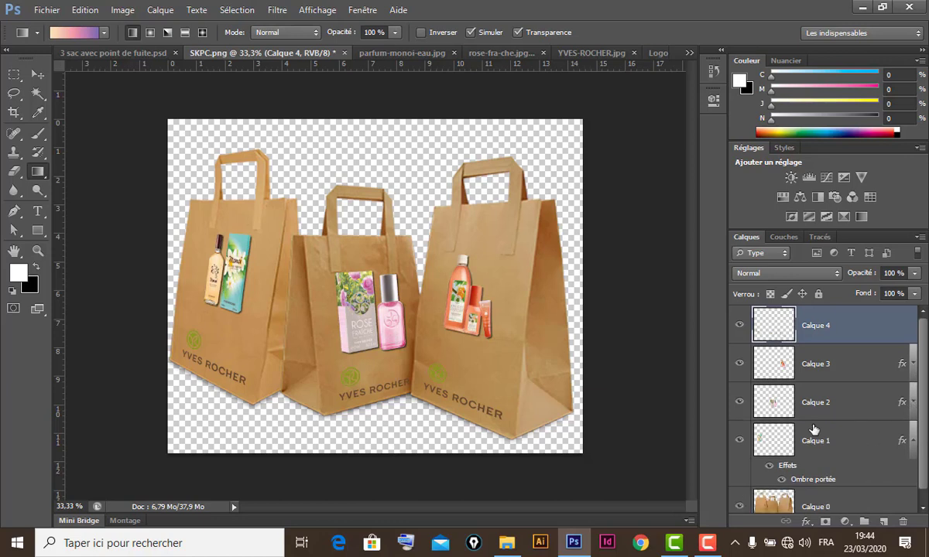
pyautogui.click(912, 441)
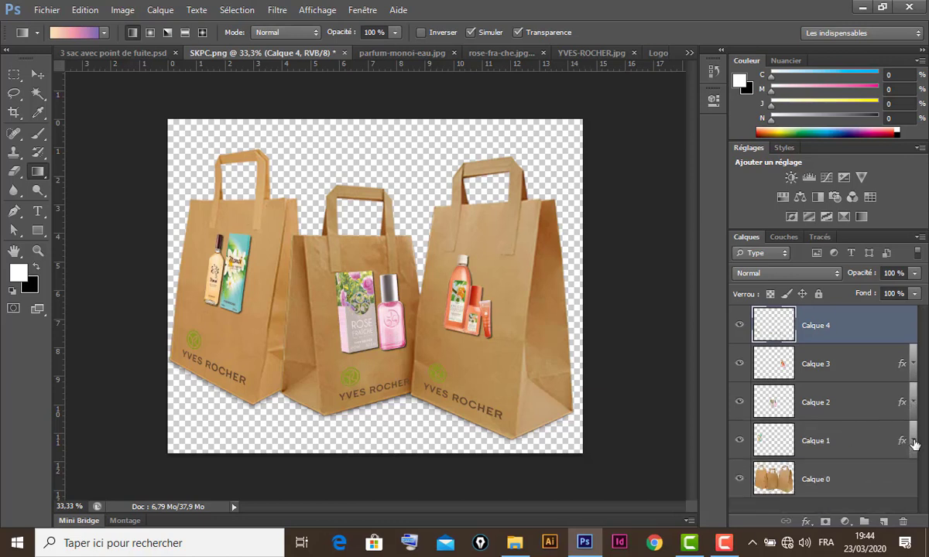
pyautogui.click(913, 441)
pyautogui.click(914, 441)
pyautogui.click(913, 441)
pyautogui.click(913, 441)
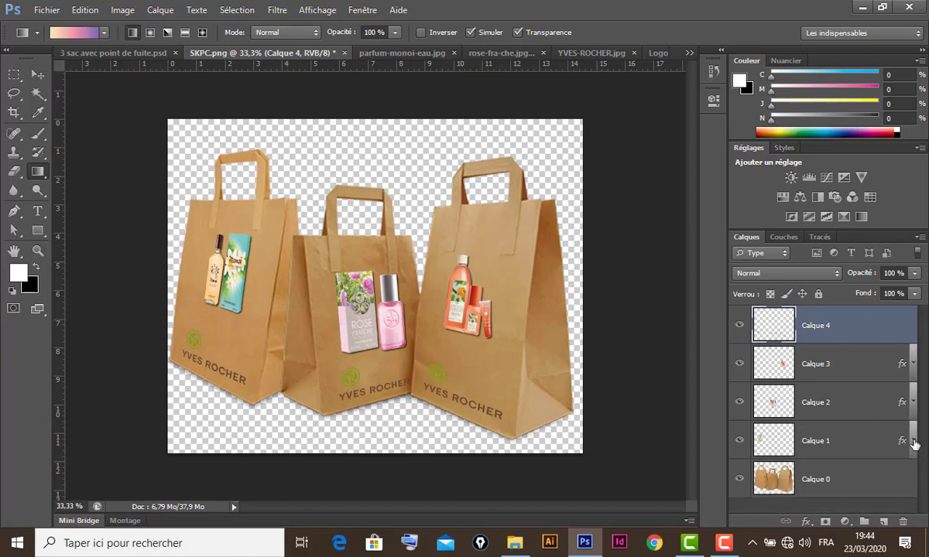
# Create a new layer filled with white and position it beneath the bags layer Calque 0.
pyautogui.click(852, 479)
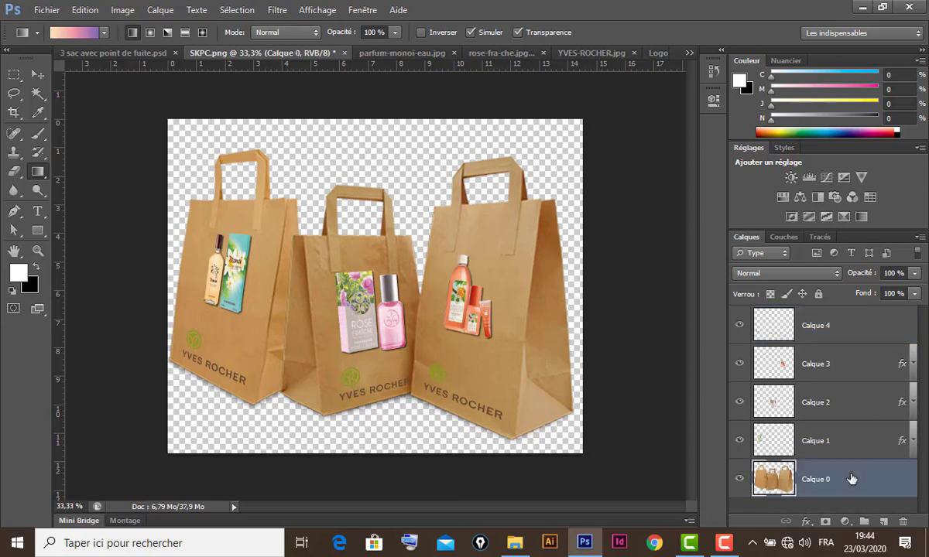
pyautogui.click(884, 523)
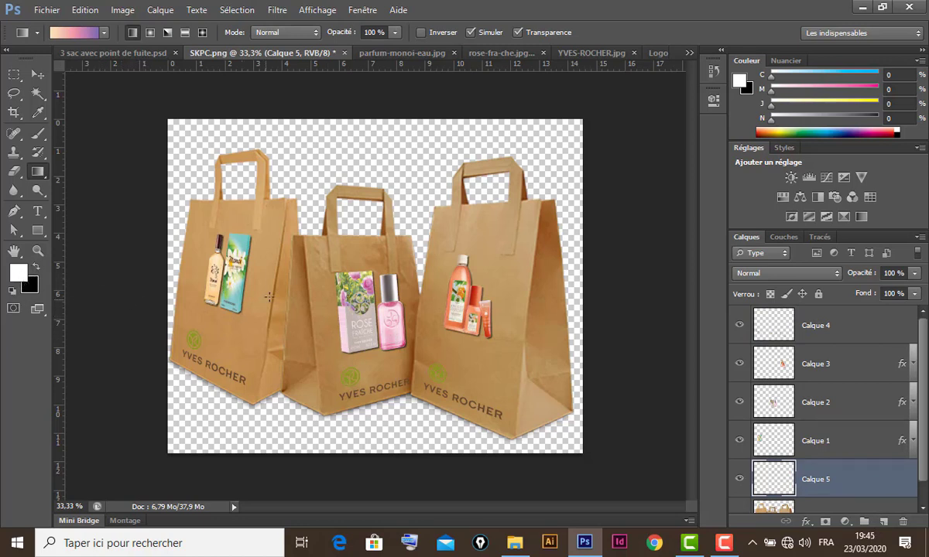
pyautogui.click(12, 293)
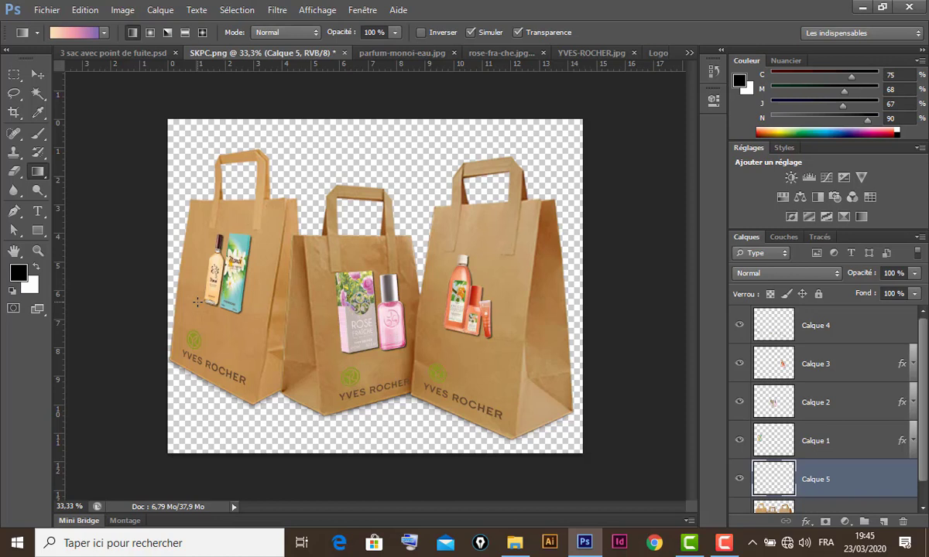
pyautogui.press('x')
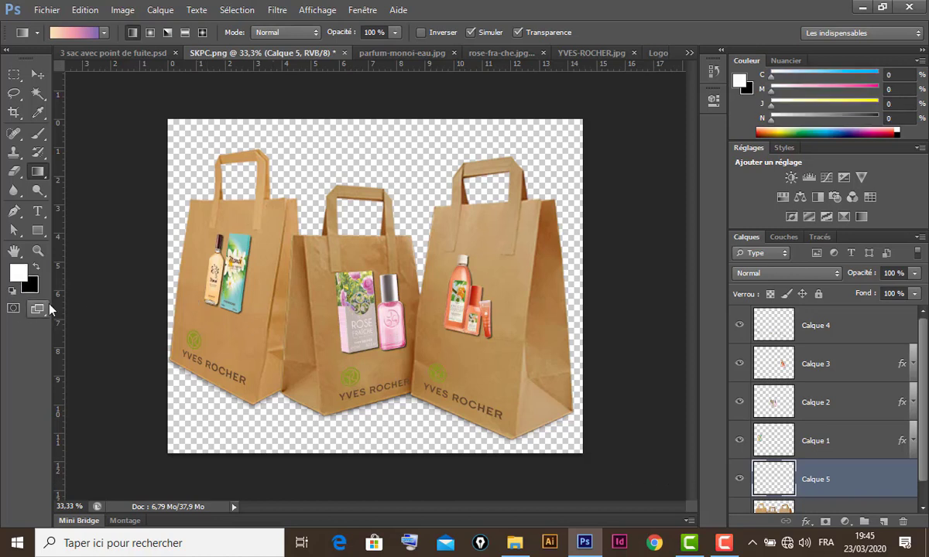
pyautogui.hotkey('alt', 'BackSpace')
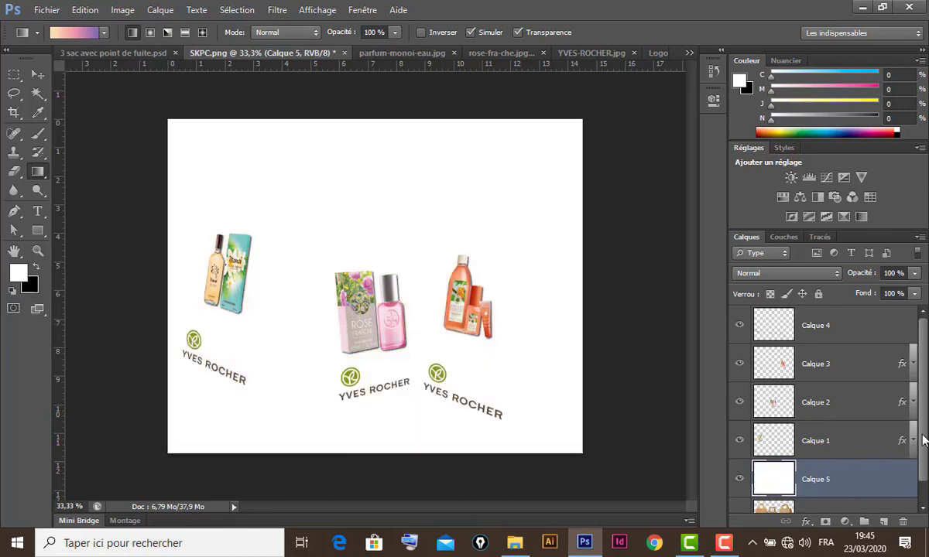
pyautogui.scroll(-1, 921, 480)
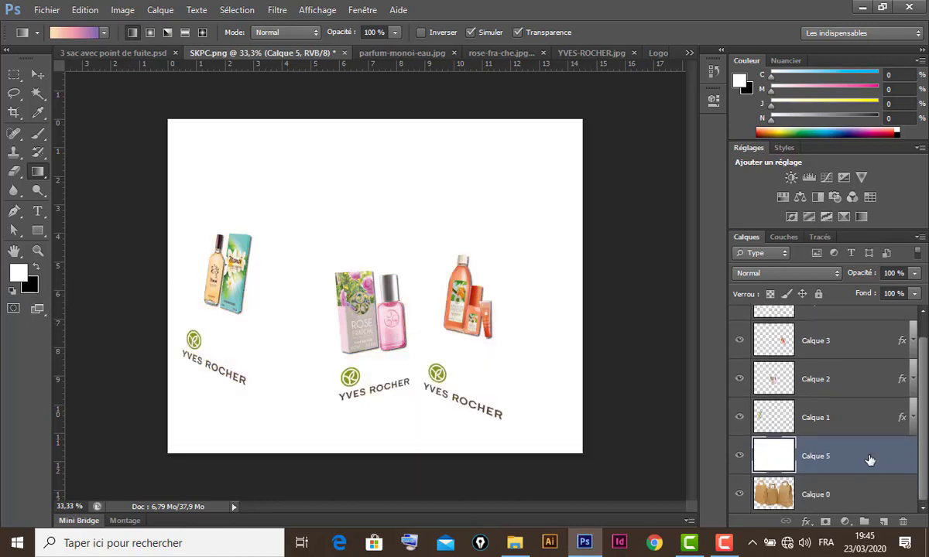
pyautogui.moveTo(870, 459); pyautogui.dragTo(864, 504)
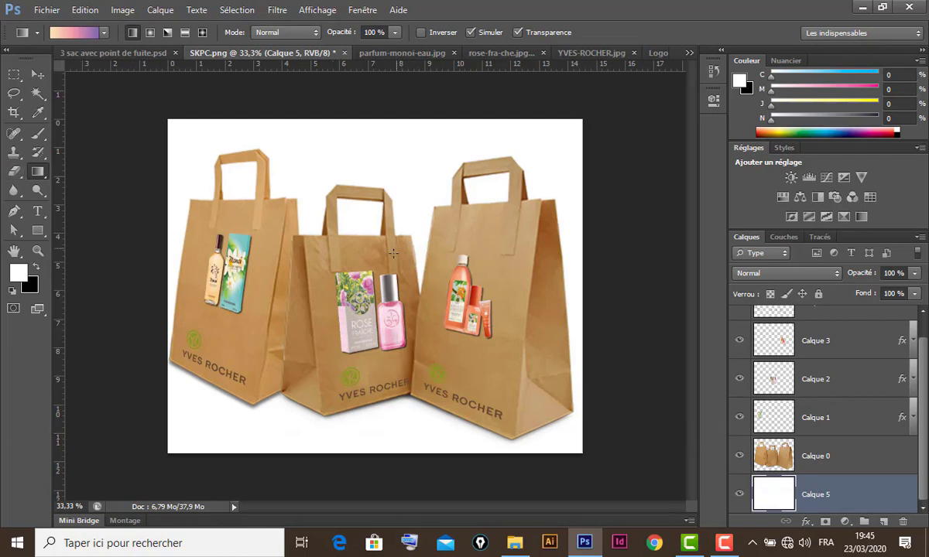
# Append the Pastels set to the gradient presets and keep the Jaune, Rose, Violet gradient active.
pyautogui.click(80, 32)
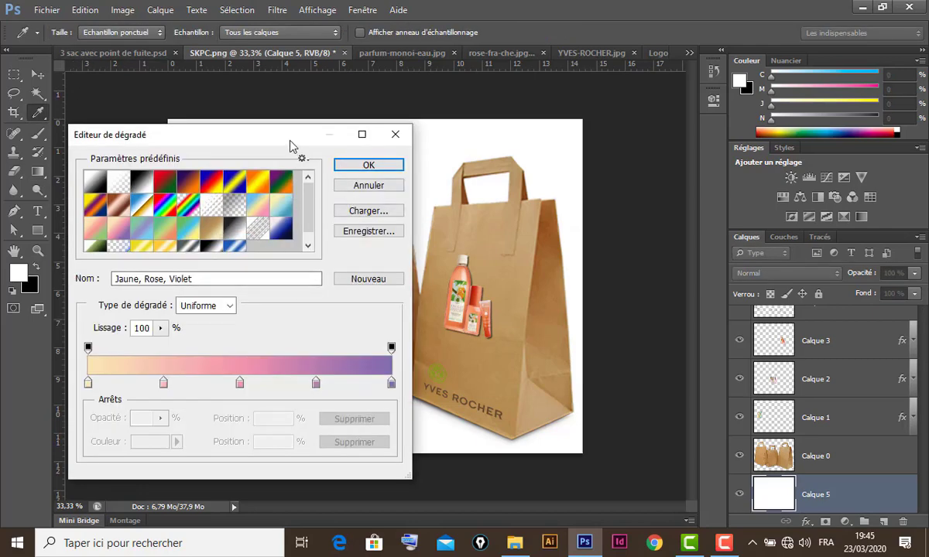
pyautogui.moveTo(291, 138); pyautogui.dragTo(343, 132)
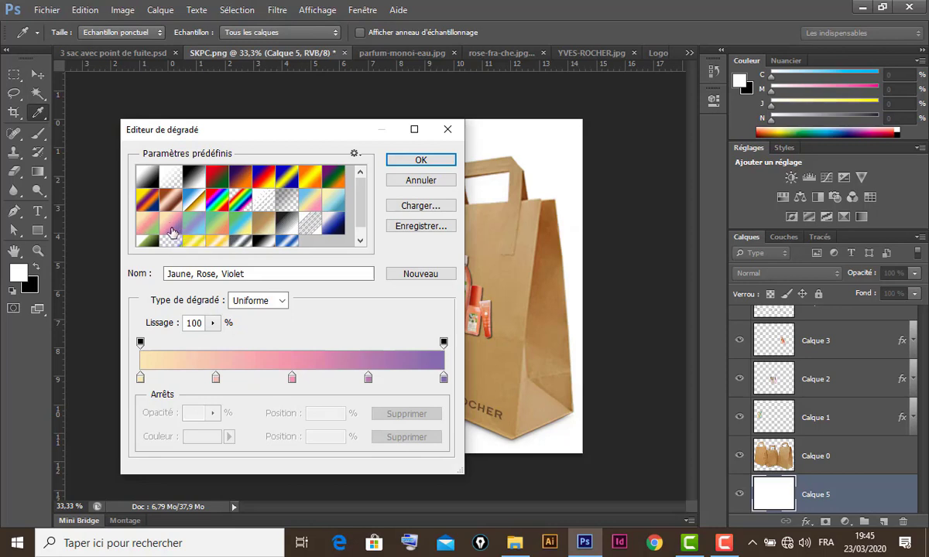
pyautogui.click(354, 154)
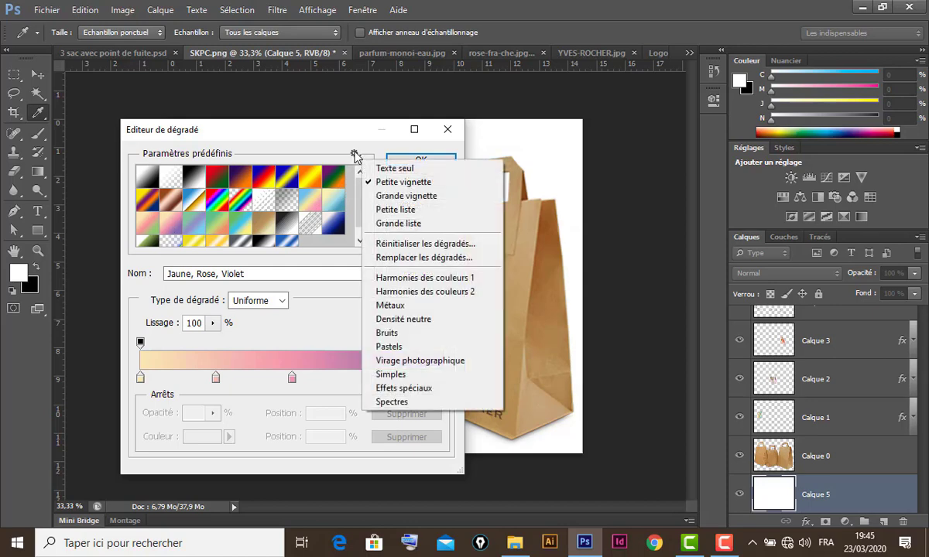
pyautogui.click(402, 347)
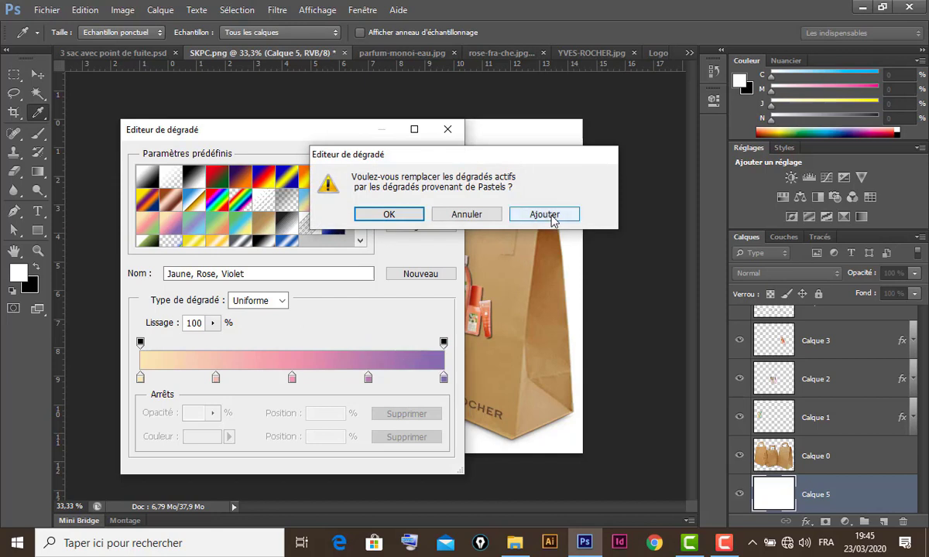
pyautogui.click(543, 215)
pyautogui.scroll(-3, 362, 203)
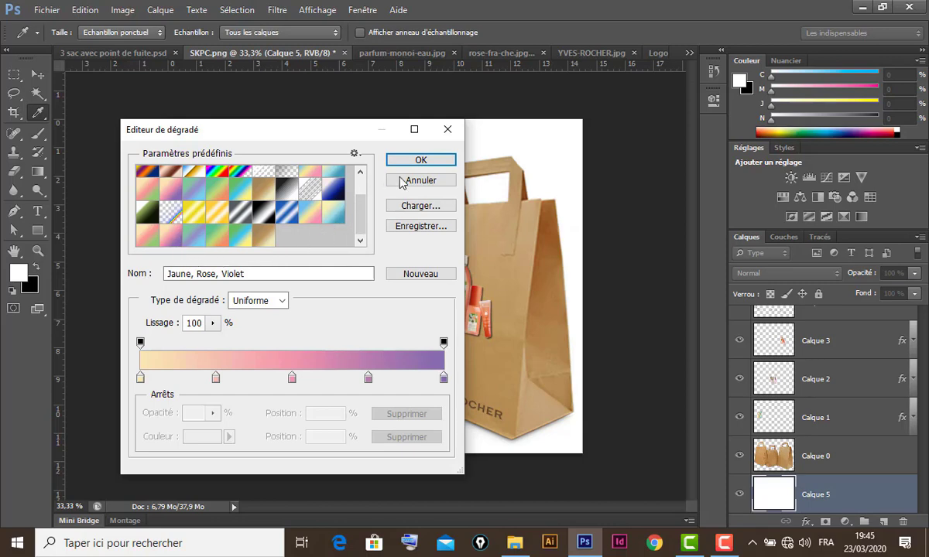
pyautogui.click(414, 160)
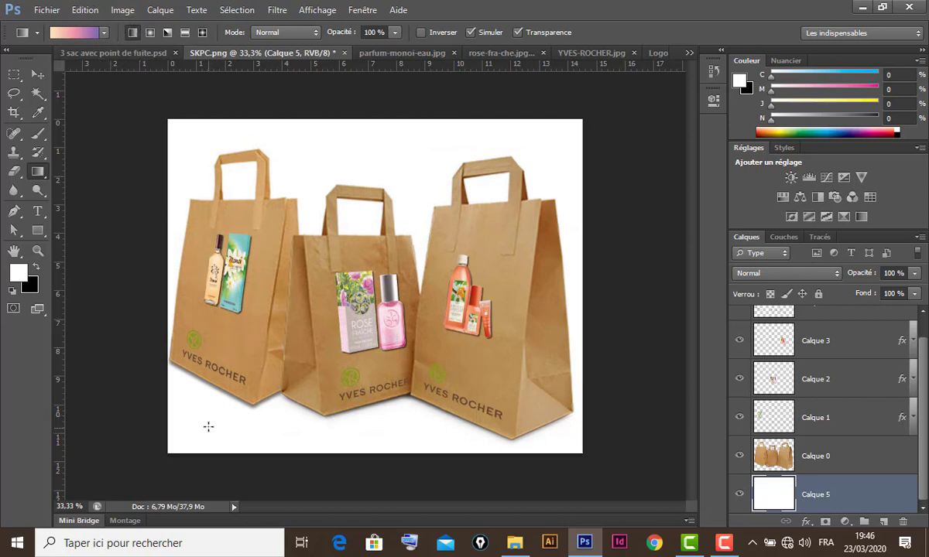
# Fill Calque 5 with a diagonal linear gradient running from the canvas's lower-left area to just beyond its upper-right corner.
pyautogui.moveTo(213, 423); pyautogui.dragTo(540, 146)
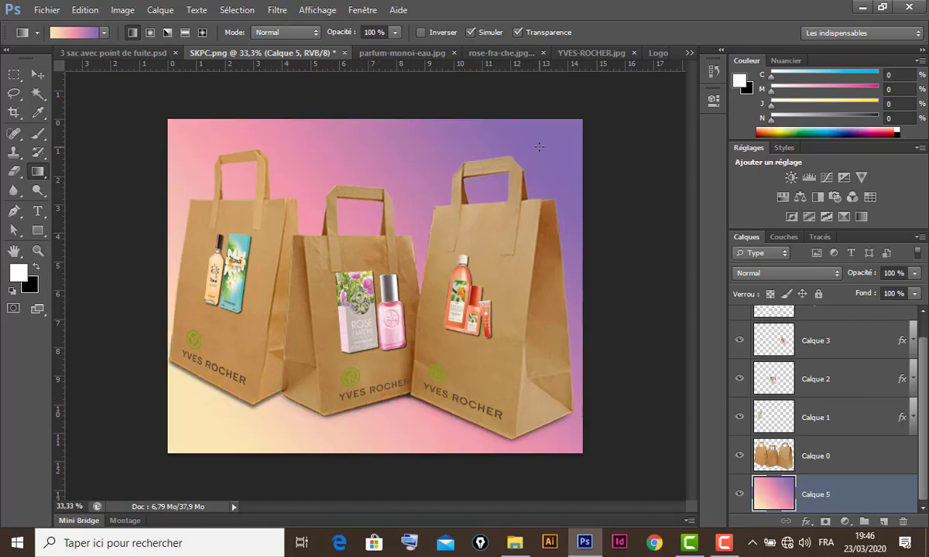
pyautogui.moveTo(193, 408); pyautogui.dragTo(587, 108)
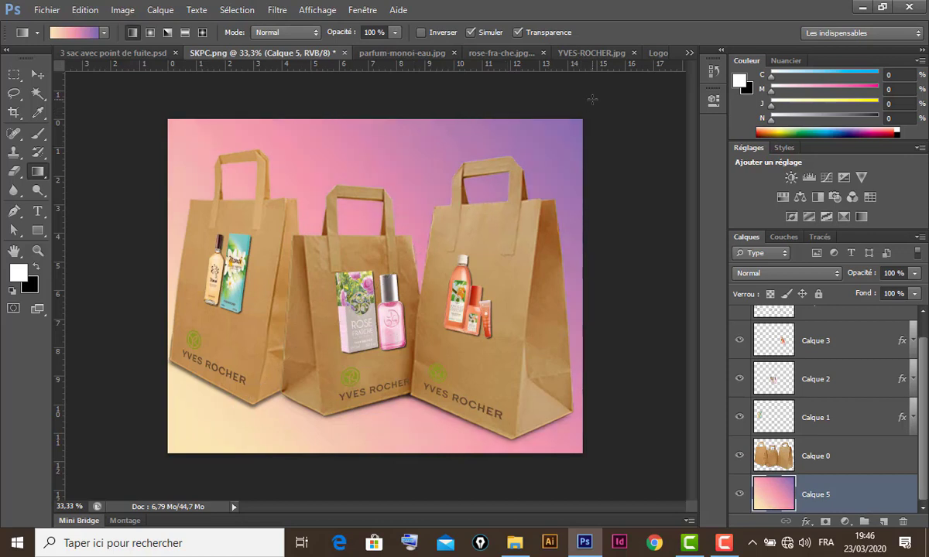
pyautogui.click(38, 72)
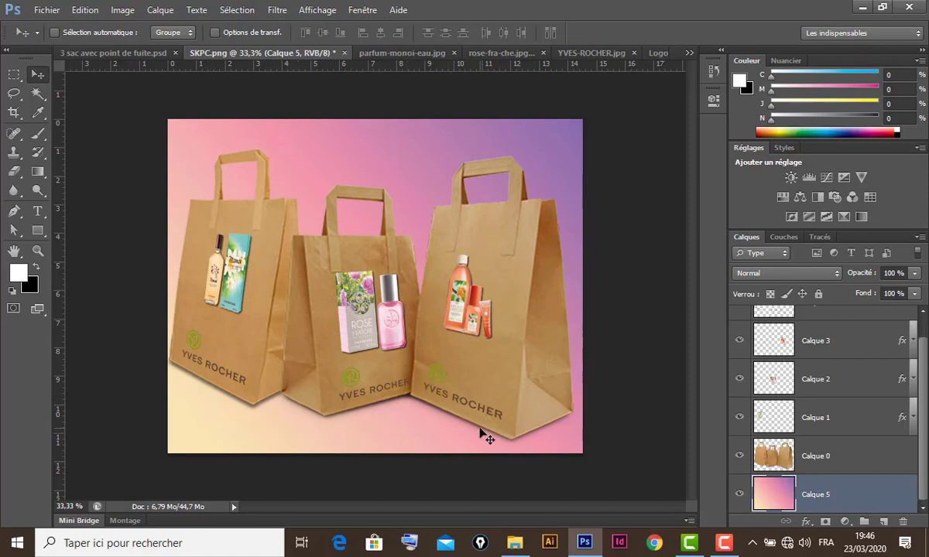
# Apply a drop shadow with 36% opacity to the bags layer Calque 0.
pyautogui.click(866, 458)
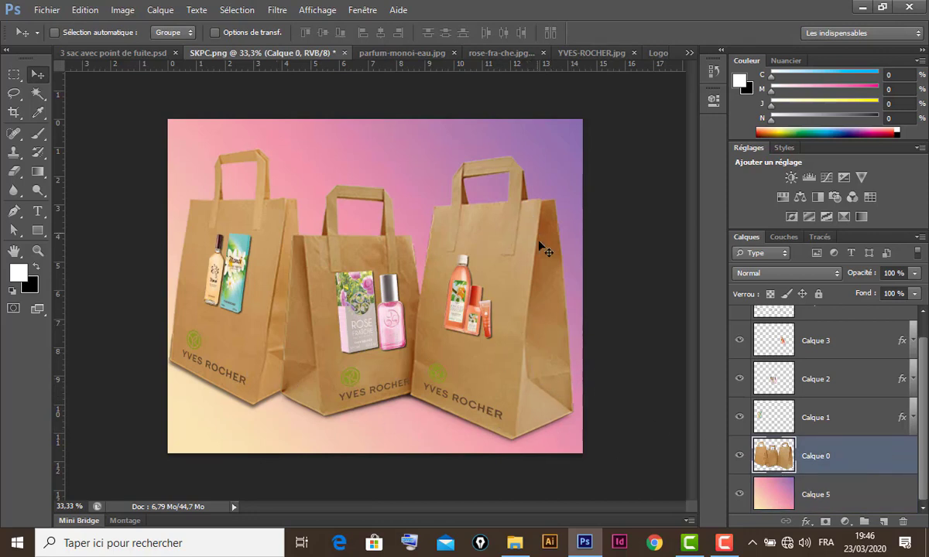
pyautogui.doubleClick(869, 463)
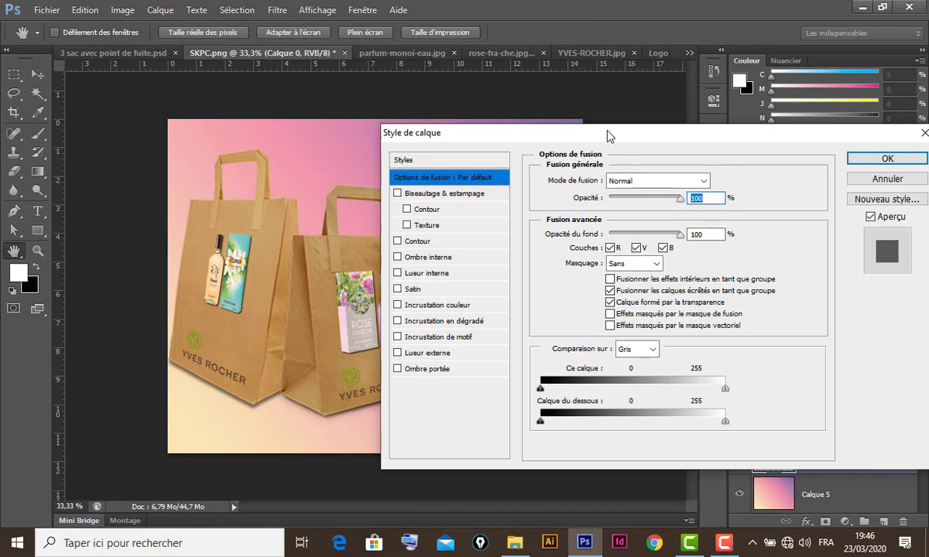
pyautogui.moveTo(596, 135); pyautogui.dragTo(568, 118)
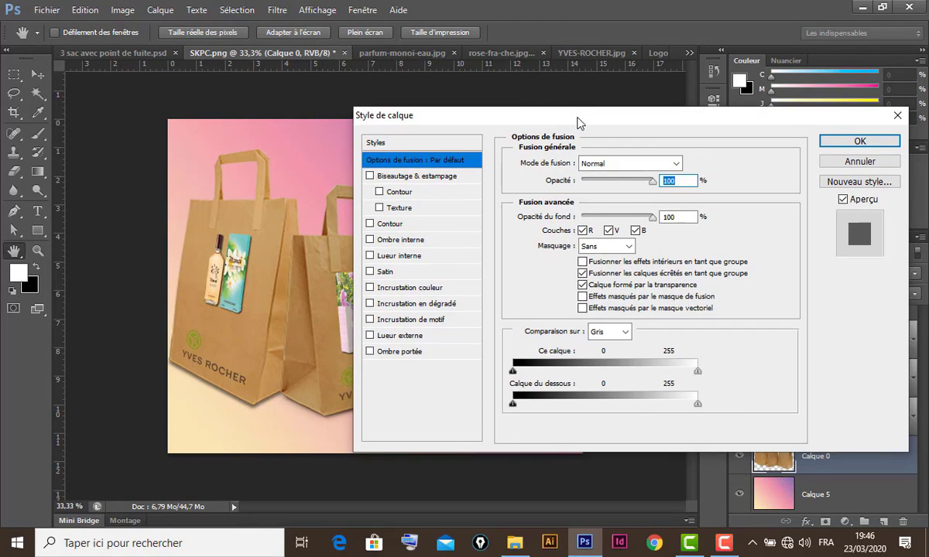
pyautogui.click(404, 352)
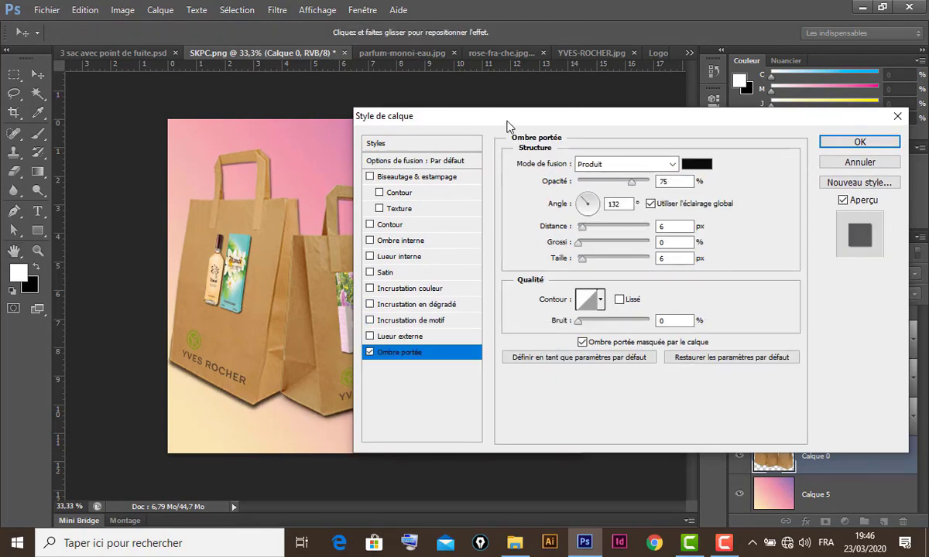
pyautogui.moveTo(510, 123); pyautogui.dragTo(663, 118)
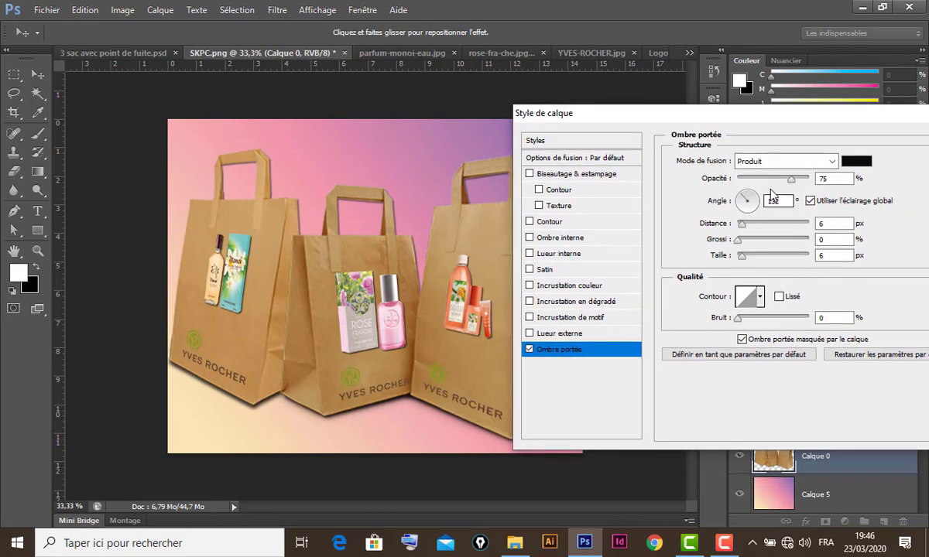
pyautogui.moveTo(791, 178); pyautogui.dragTo(771, 180)
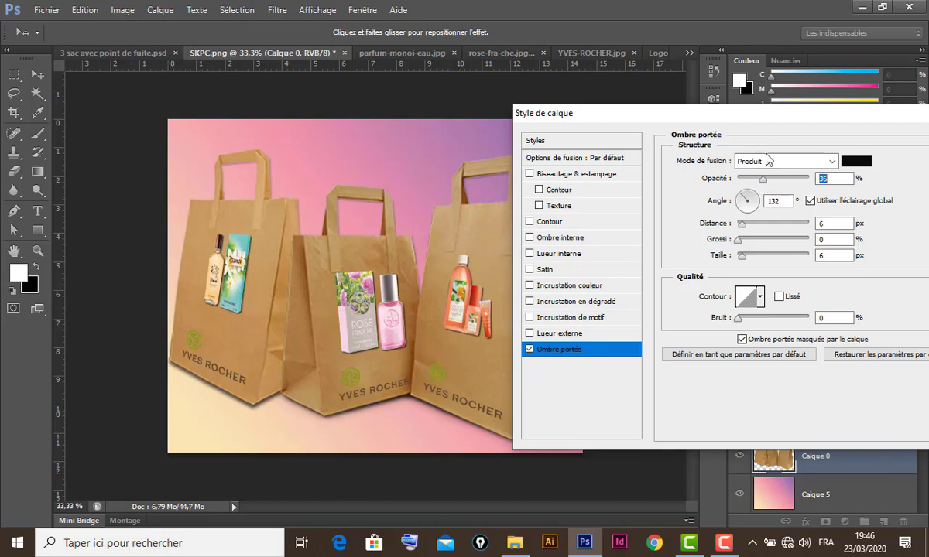
pyautogui.moveTo(783, 127); pyautogui.dragTo(624, 129)
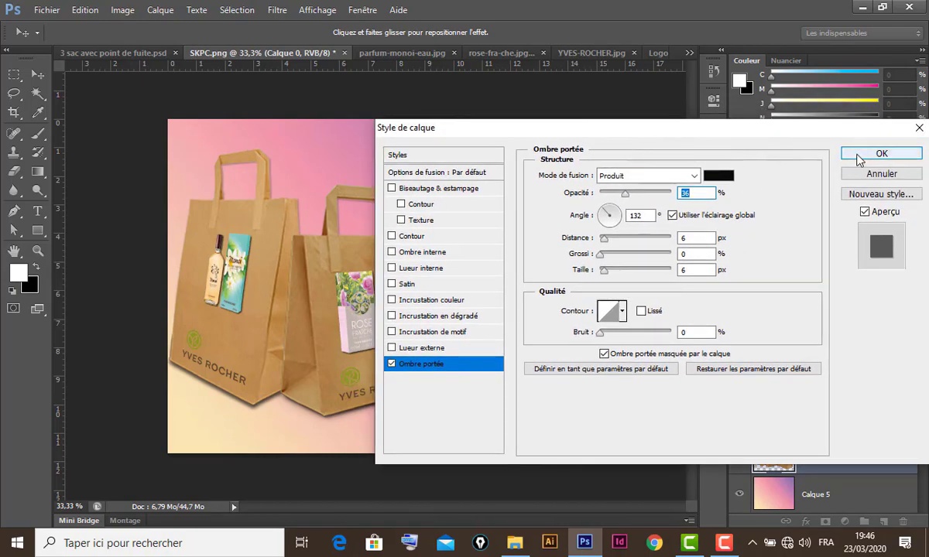
pyautogui.click(879, 152)
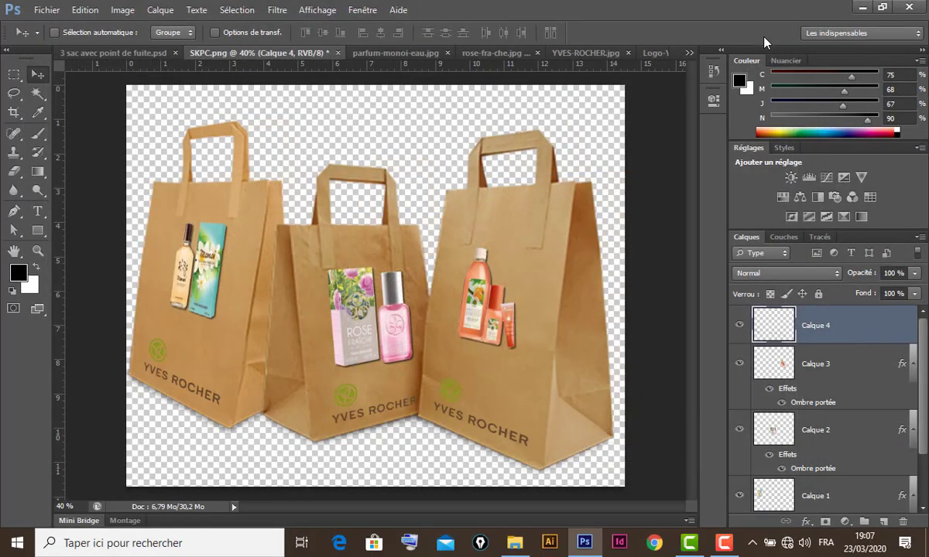